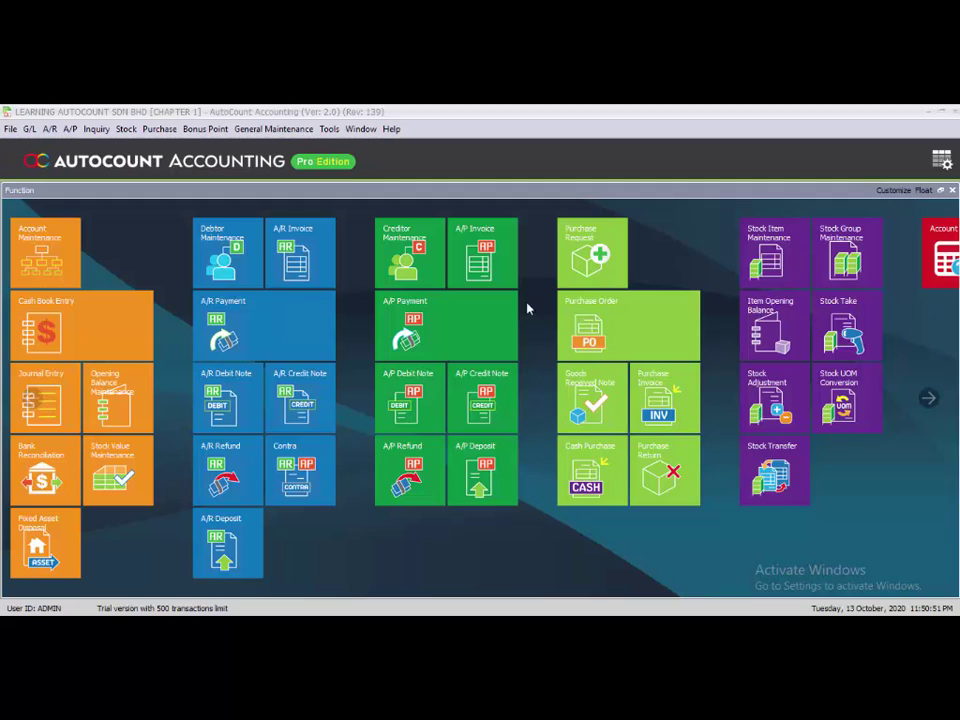
Start a new A/P invoice for creditor SUPPLIER A with supplier invoice number 445566 and date 11/01/2020.
{"action": "left_click", "coordinate": [484, 246]}
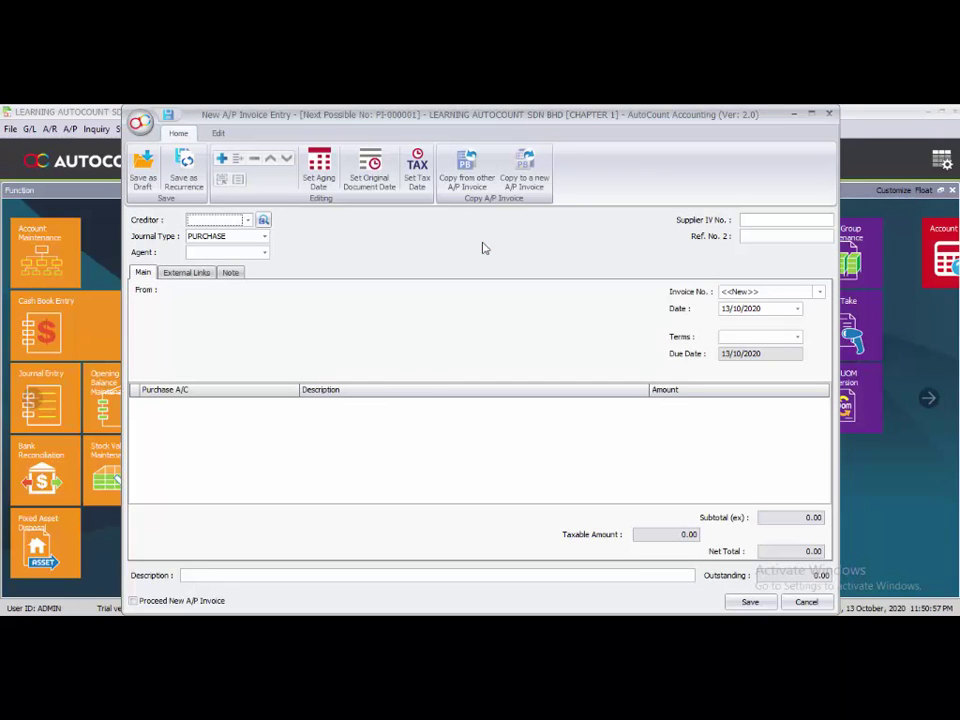
{"action": "left_click", "coordinate": [247, 220]}
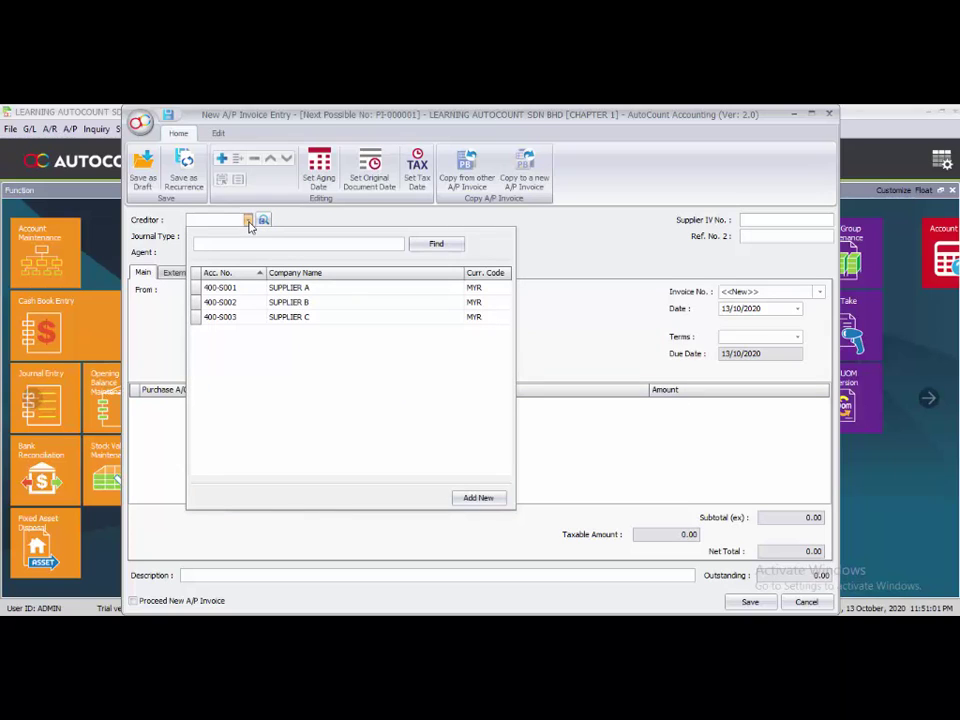
{"action": "left_click", "coordinate": [254, 289]}
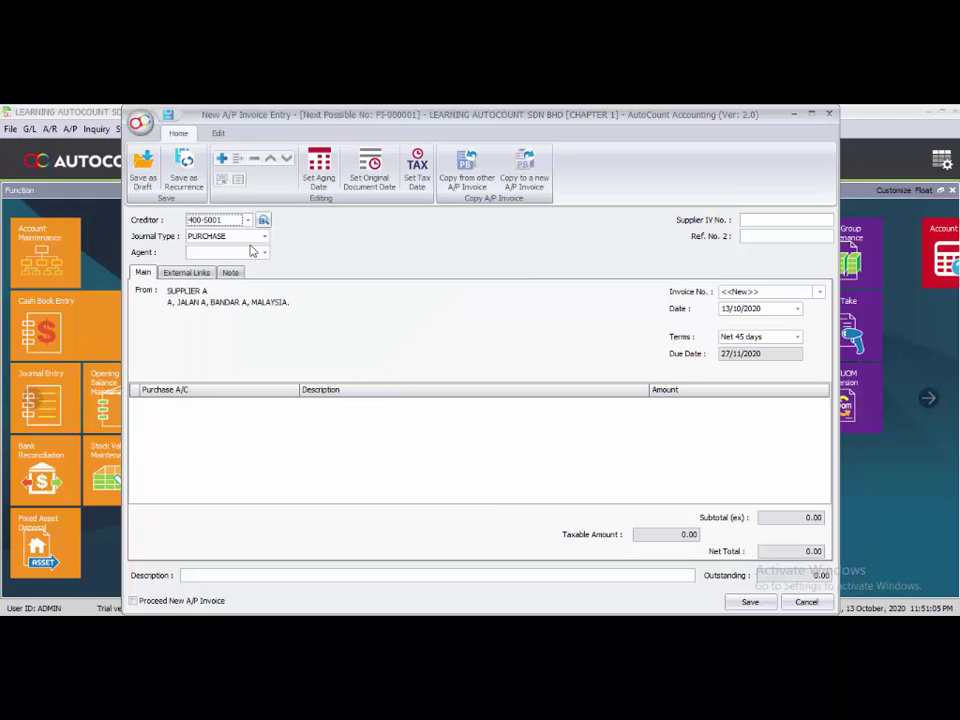
{"action": "left_click", "coordinate": [755, 220]}
{"action": "type", "text": "443566"}
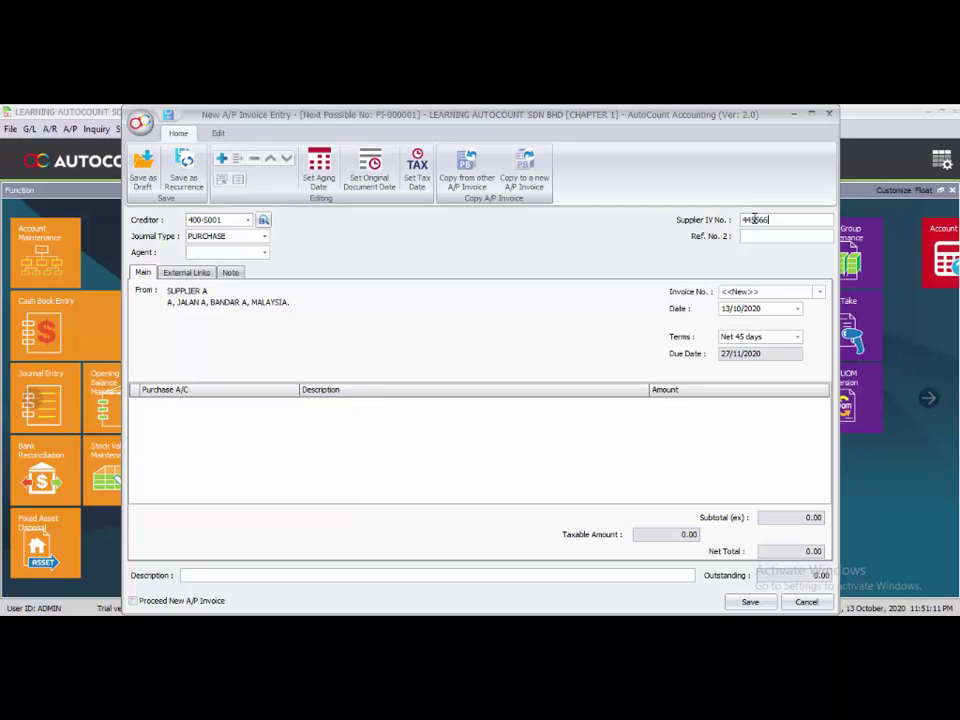
{"action": "left_click", "coordinate": [726, 309]}
{"action": "key", "text": "Right"}
{"action": "type", "text": "01"}
Add a detail line to the SUPPLIER A invoice and assign it to the PURCHASES account.
{"action": "left_click", "coordinate": [268, 455]}
{"action": "left_click", "coordinate": [224, 161]}
{"action": "left_click", "coordinate": [250, 405]}
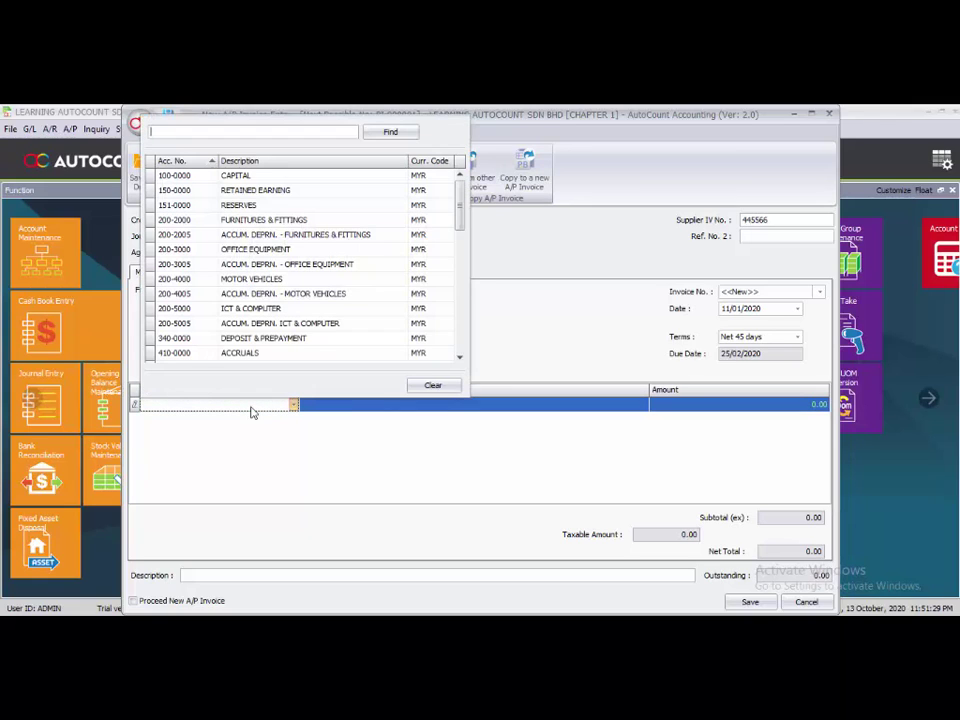
{"action": "type", "text": "610"}
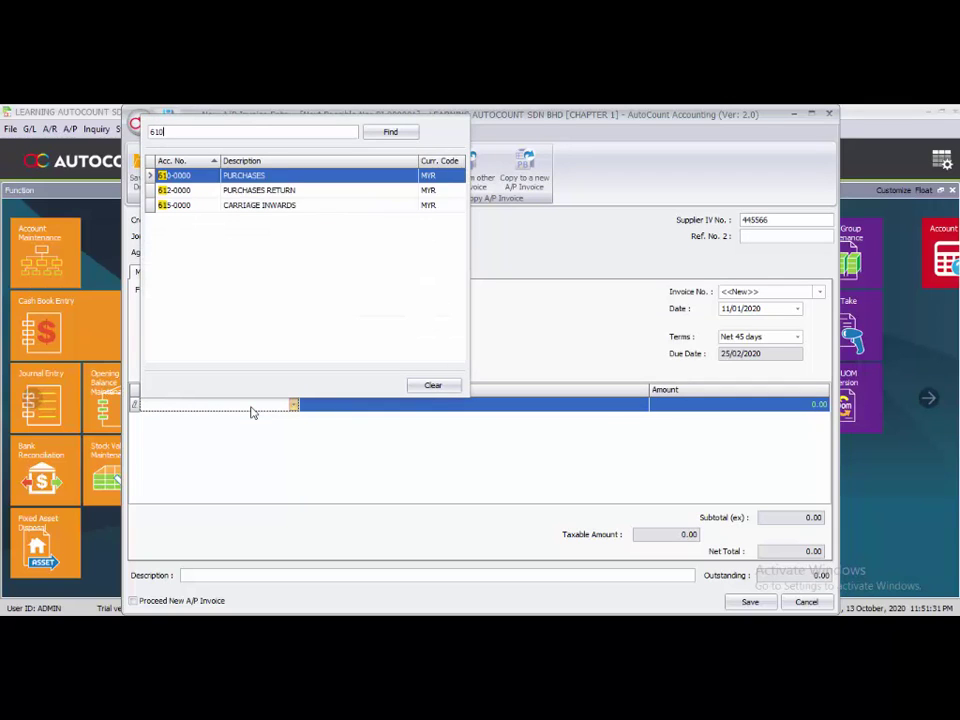
{"action": "left_click", "coordinate": [193, 184]}
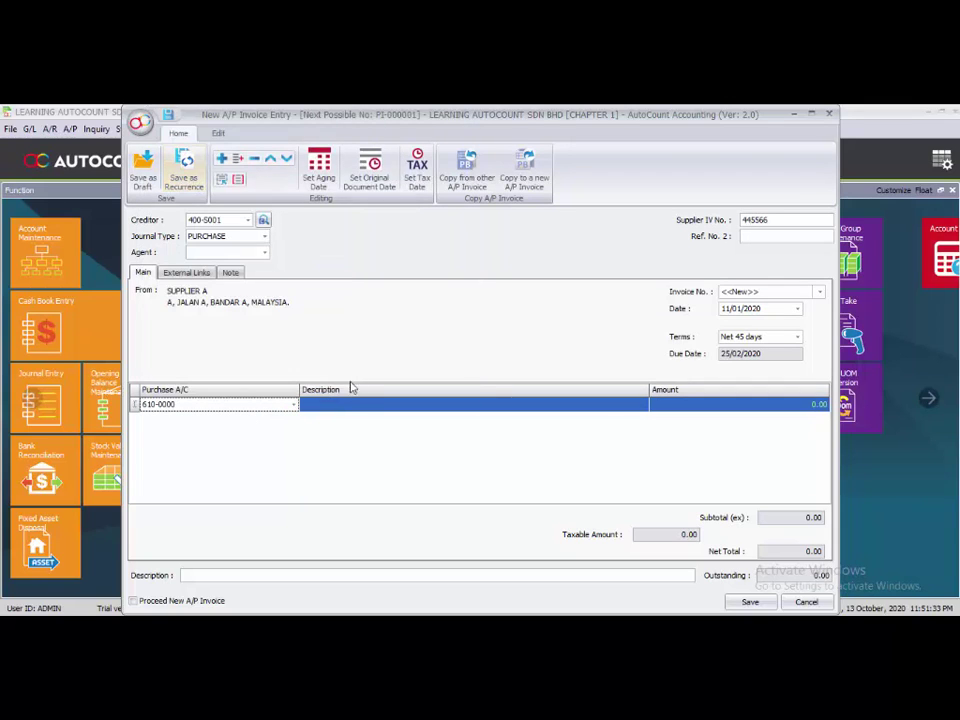
Replace the line's description with ITEM 1222 and set its amount to 1,500.00.
{"action": "left_click", "coordinate": [351, 403]}
{"action": "left_click", "coordinate": [358, 403]}
{"action": "left_click_drag", "start_coordinate": [358, 403], "coordinate": [296, 410]}
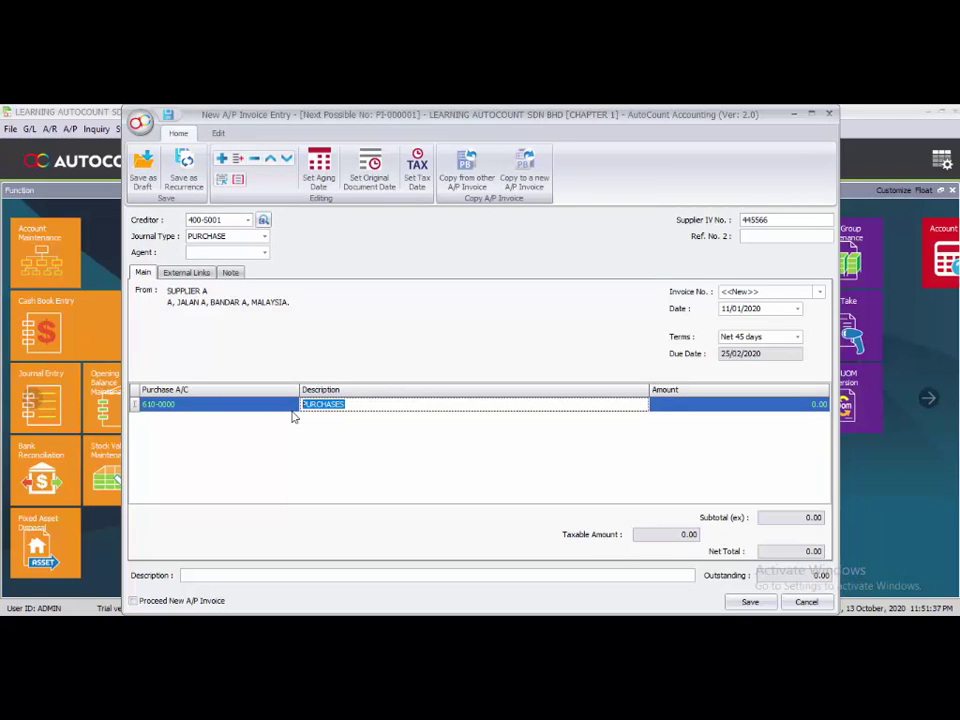
{"action": "type", "text": "ITEM 1222"}
{"action": "left_click", "coordinate": [722, 408]}
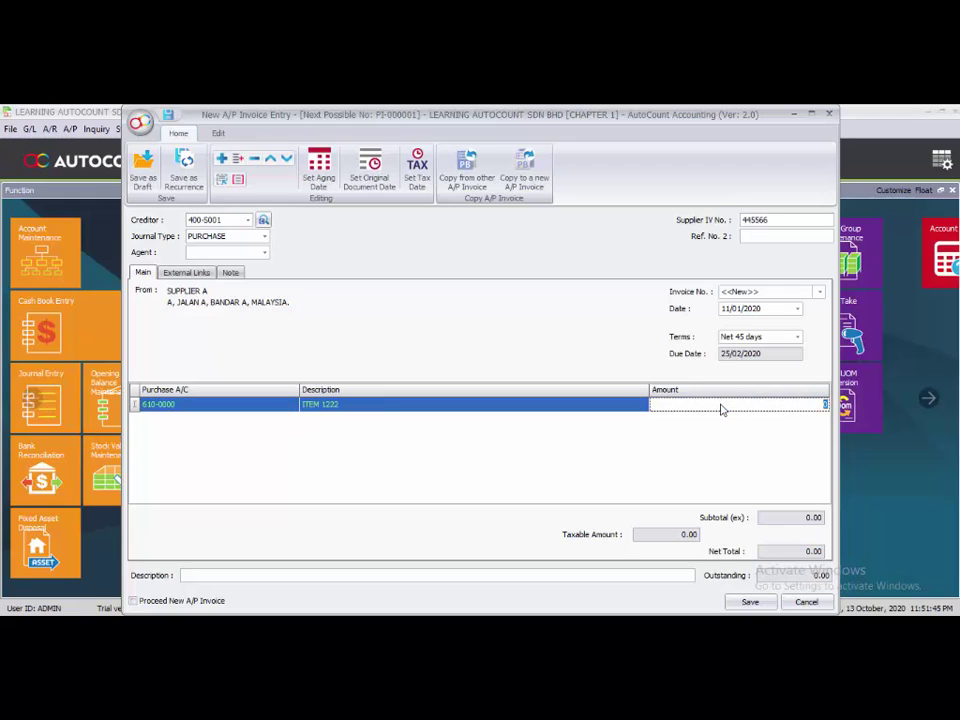
{"action": "type", "text": "1500"}
{"action": "key", "text": "Return"}
Enter PURCHASES as the invoice description and save with the option to proceed to a new A/P invoice enabled.
{"action": "left_click", "coordinate": [225, 577]}
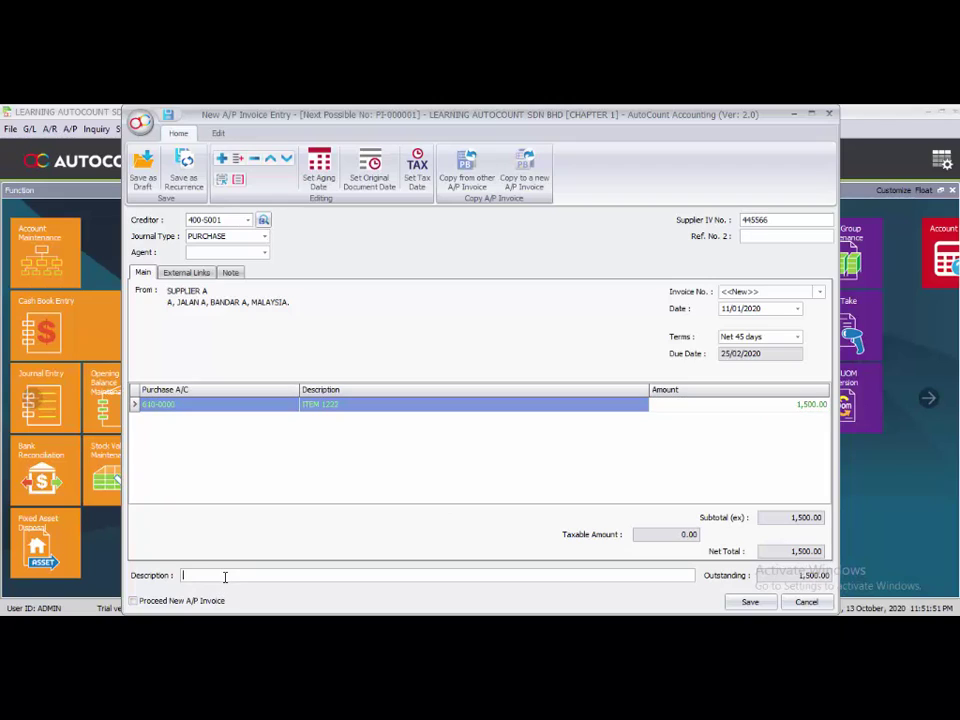
{"action": "type", "text": "PURCHASES"}
{"action": "left_click", "coordinate": [147, 602]}
{"action": "left_click", "coordinate": [748, 603]}
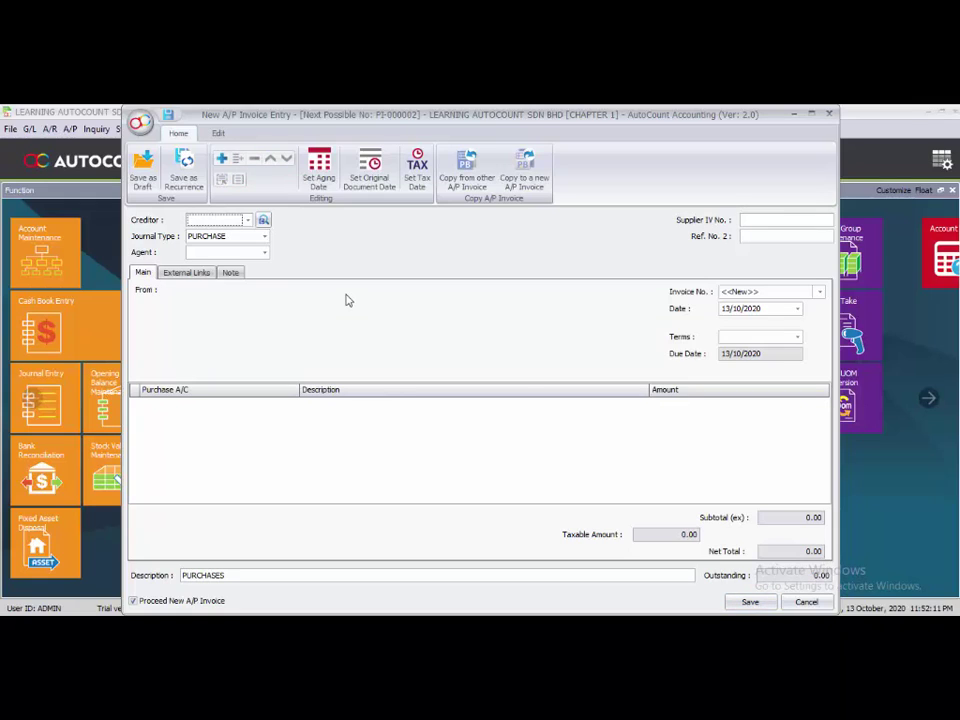
Fill in the second invoice's header with creditor SUPPLIER A, date 13/01/2020 and supplier invoice number 445577.
{"action": "left_click", "coordinate": [248, 220]}
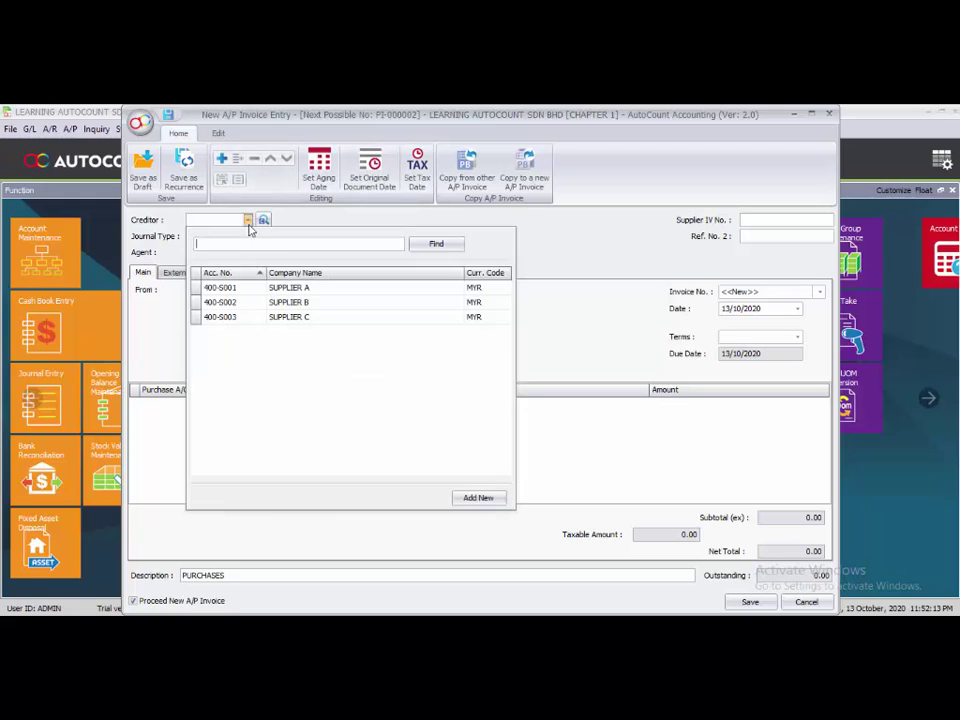
{"action": "left_click", "coordinate": [244, 288]}
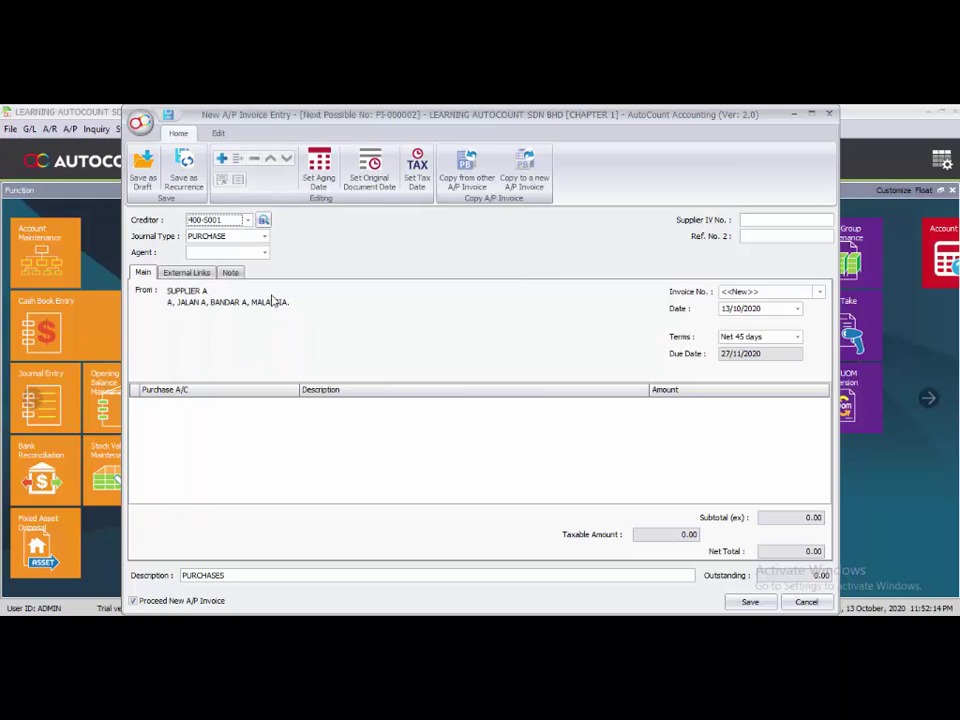
{"action": "left_click", "coordinate": [785, 308]}
{"action": "key", "text": "Right"}
{"action": "type", "text": "01"}
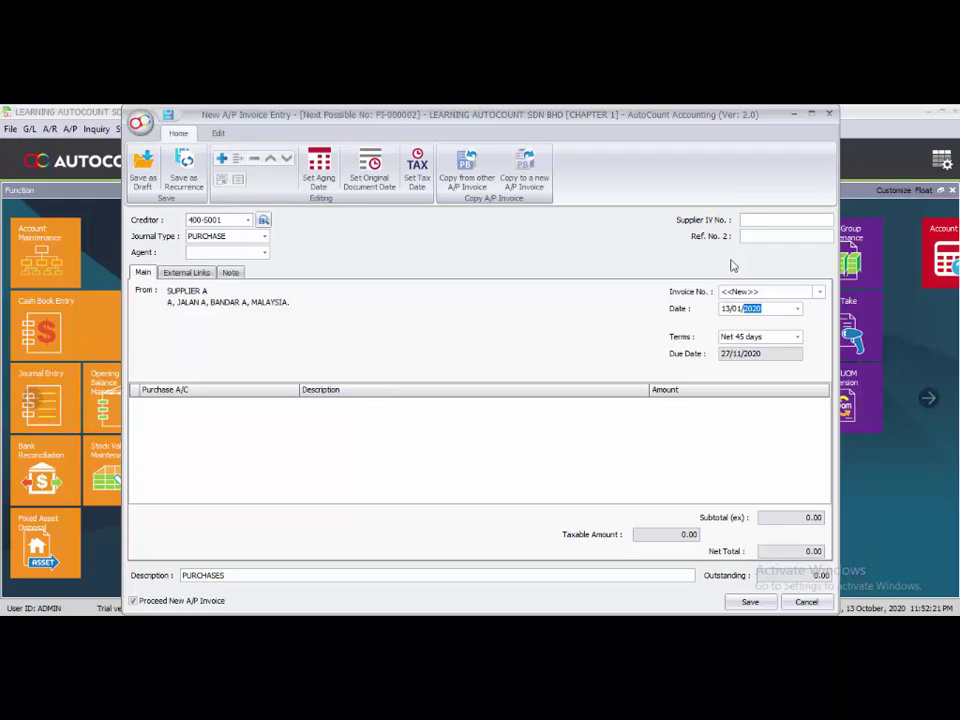
{"action": "left_click", "coordinate": [750, 219]}
{"action": "type", "text": "4557745"}
Add a detail line to the second invoice using the PURCHASES account.
{"action": "left_click", "coordinate": [221, 158]}
{"action": "left_click", "coordinate": [208, 405]}
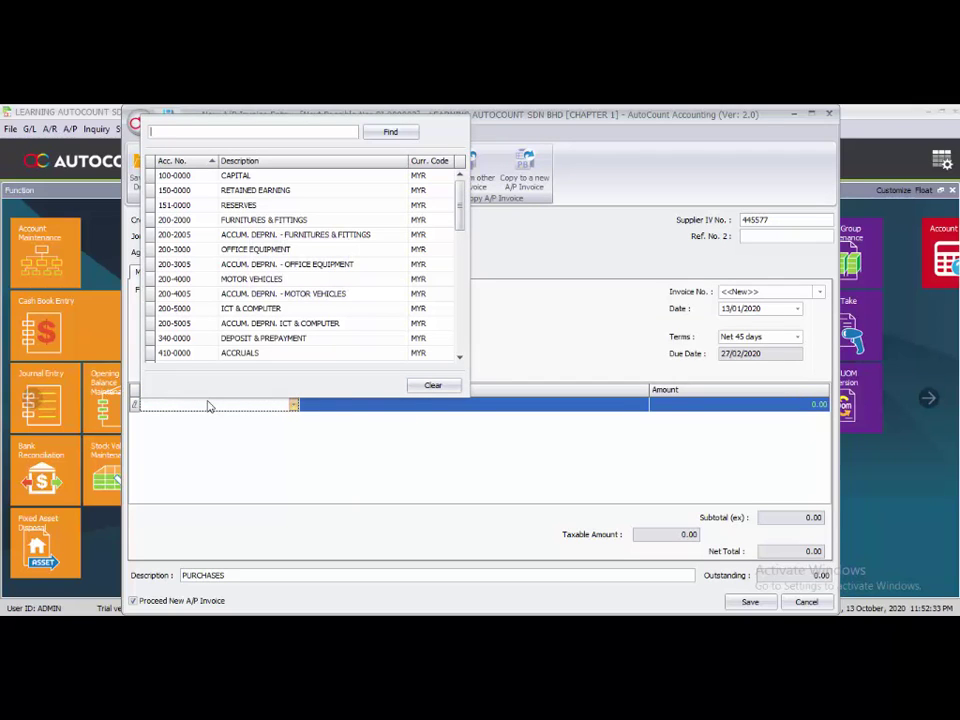
{"action": "type", "text": "610"}
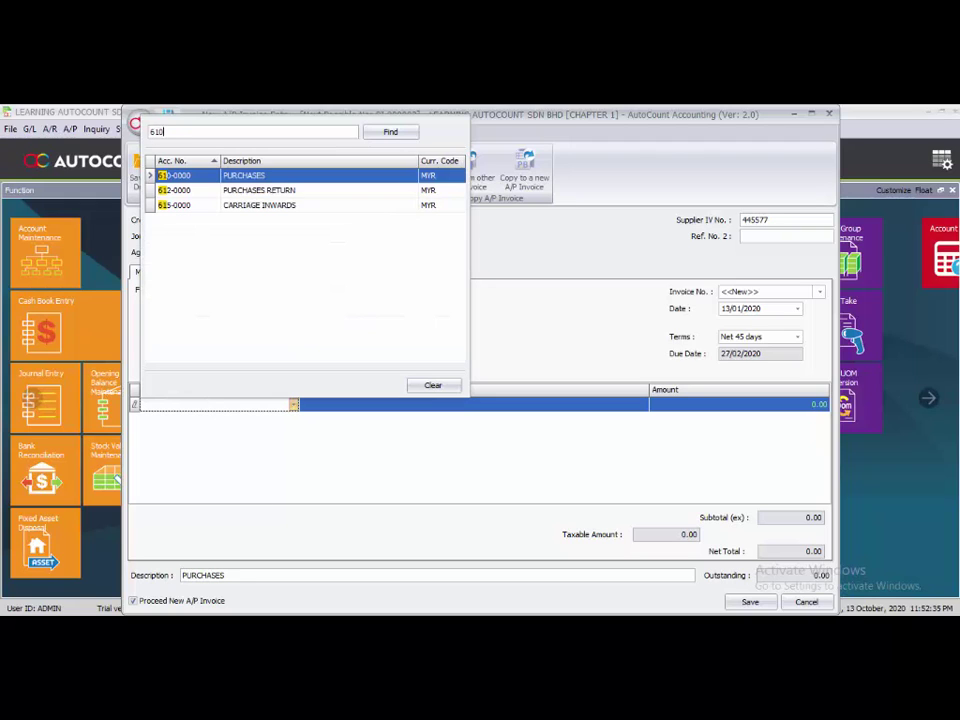
{"action": "left_click", "coordinate": [289, 178]}
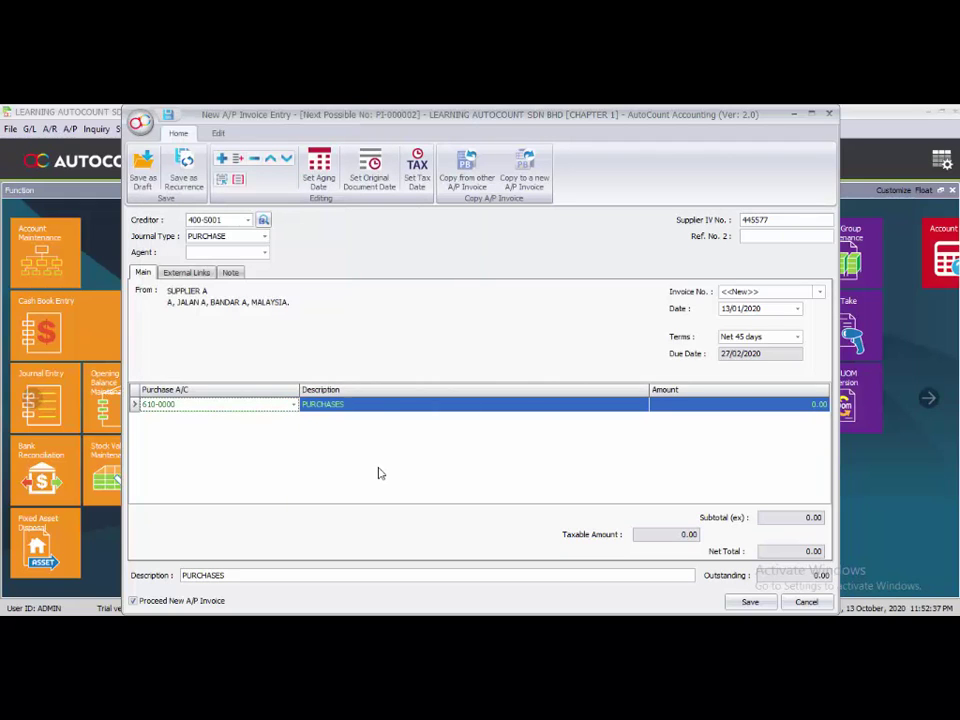
Describe the line as ITEM 1255 with an amount of 2,500.00 and save the second invoice.
{"action": "left_click", "coordinate": [375, 405]}
{"action": "left_click_drag", "start_coordinate": [375, 405], "coordinate": [225, 405]}
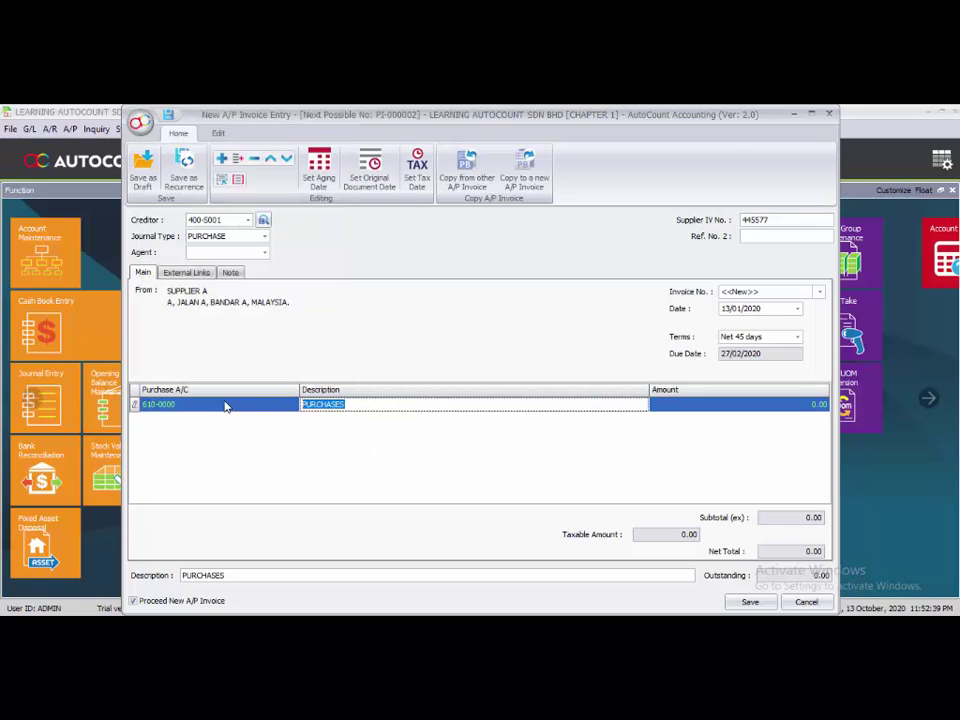
{"action": "type", "text": "ITEM 1255"}
{"action": "key", "text": "Tab"}
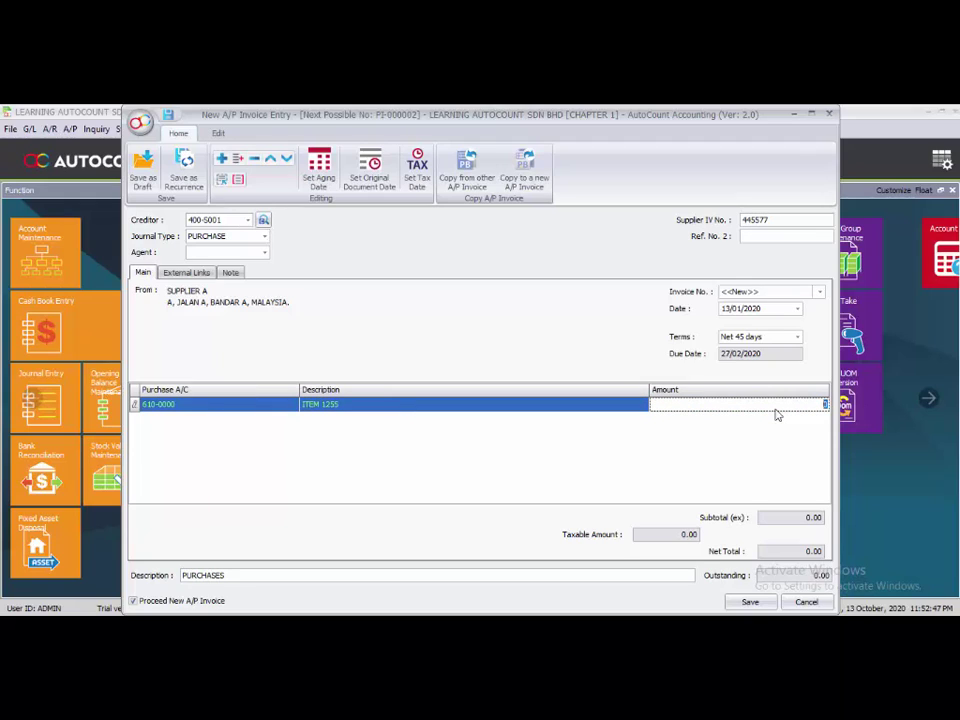
{"action": "type", "text": "2500"}
{"action": "left_click", "coordinate": [678, 447]}
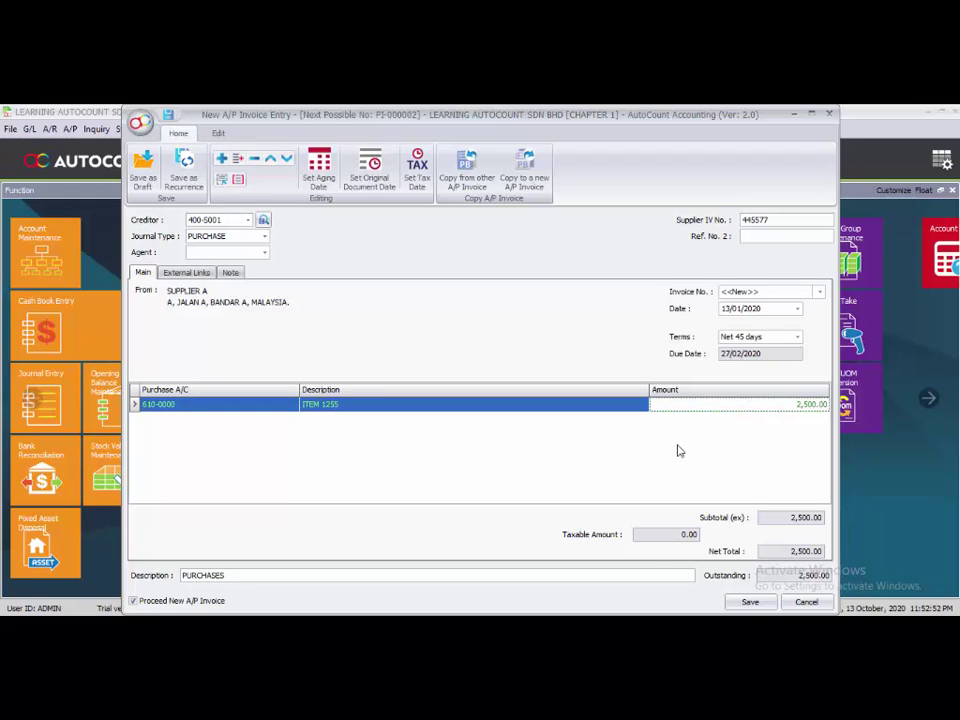
{"action": "left_click", "coordinate": [747, 603]}
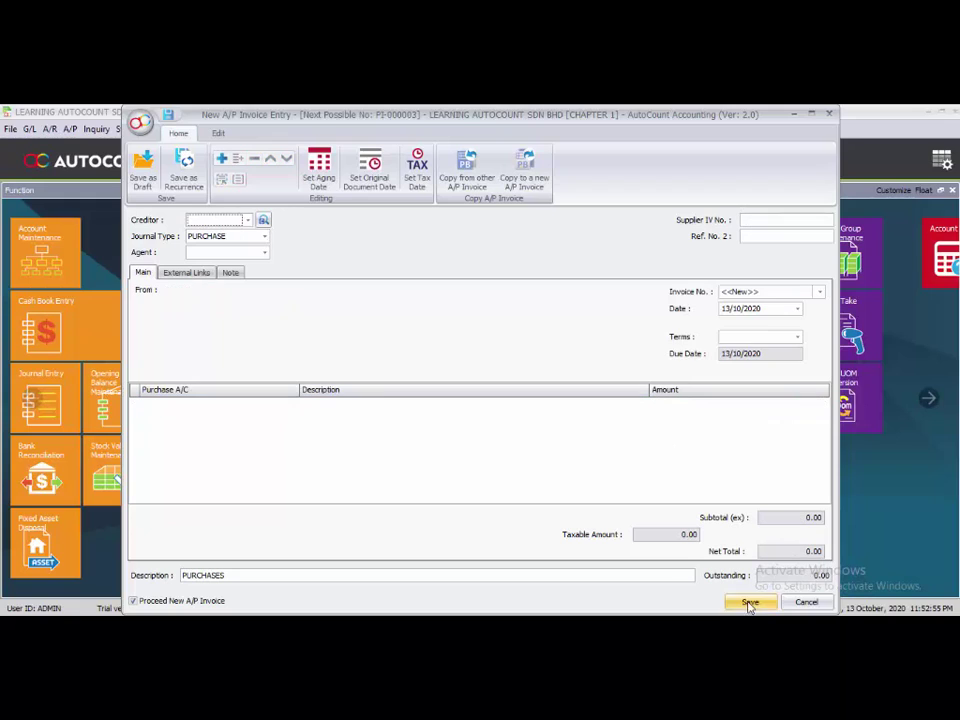
Fill in the third invoice's header with creditor SUPPLIER C, supplier invoice number 778899 and date 14/01/2020.
{"action": "left_click", "coordinate": [248, 220]}
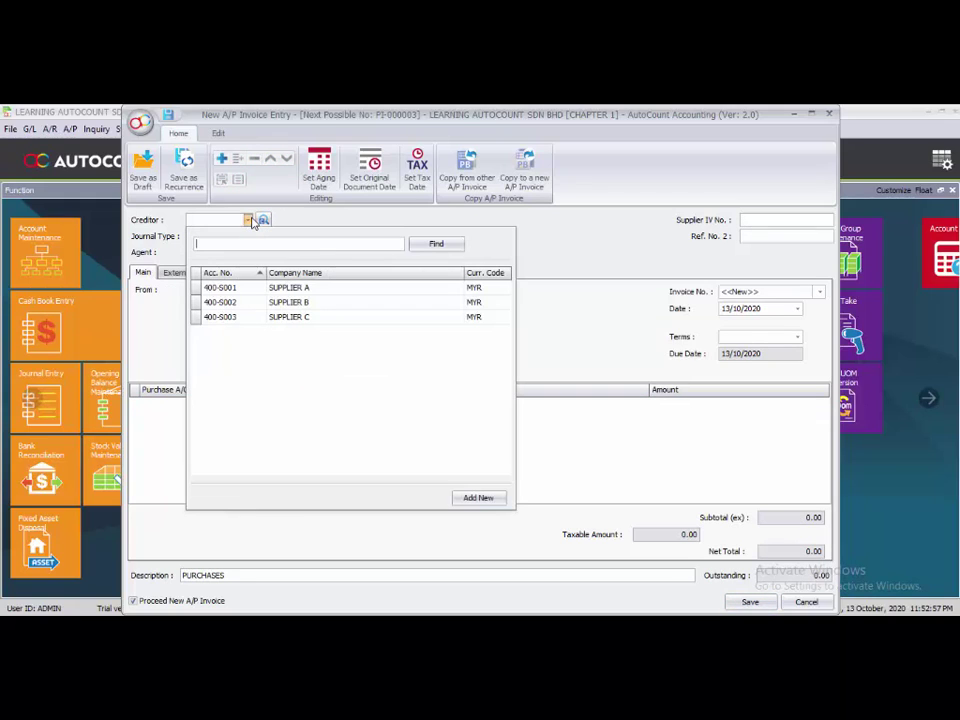
{"action": "left_click", "coordinate": [264, 318]}
{"action": "left_click", "coordinate": [778, 219]}
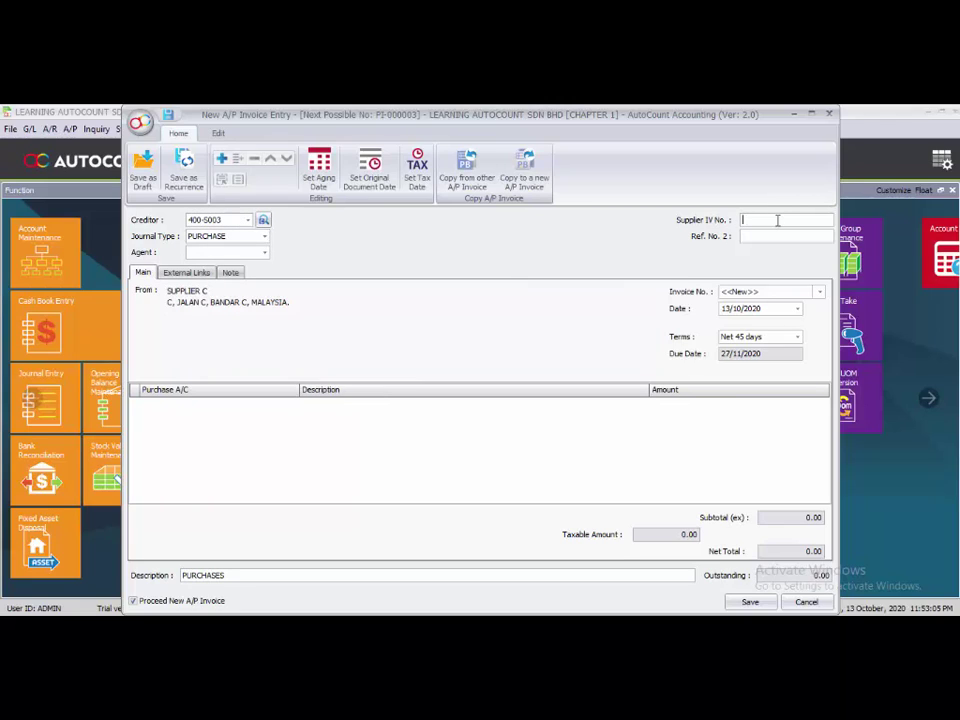
{"action": "type", "text": "778899"}
{"action": "left_click", "coordinate": [726, 309]}
{"action": "type", "text": "14/01"}
Add a detail line to the SUPPLIER C invoice and assign it to the PURCHASES account.
{"action": "left_click", "coordinate": [279, 437]}
{"action": "left_click", "coordinate": [264, 410]}
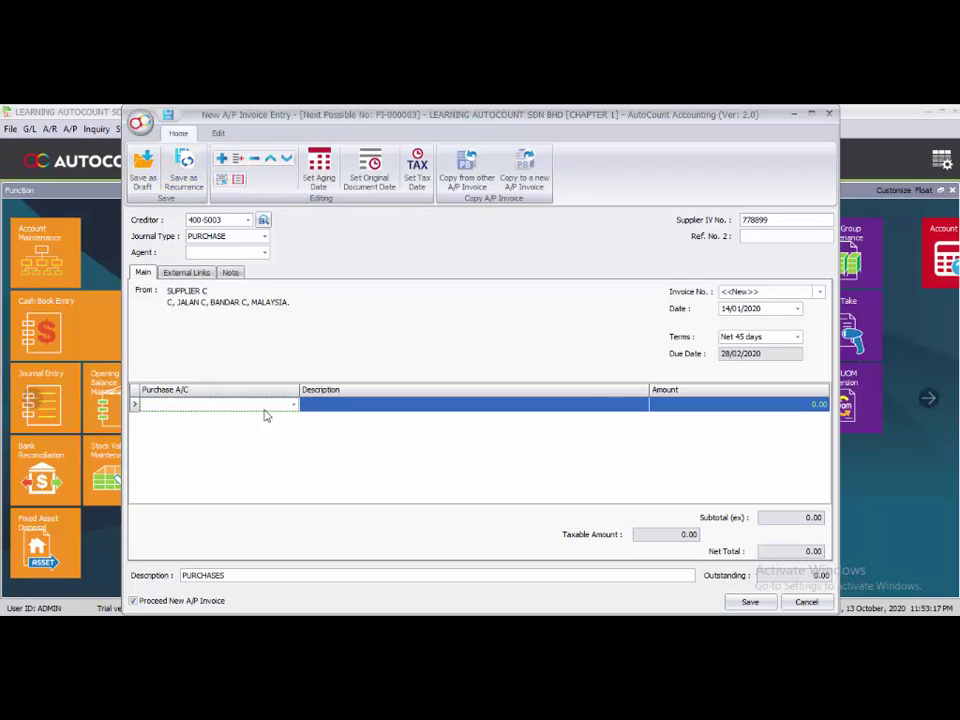
{"action": "left_click", "coordinate": [294, 408]}
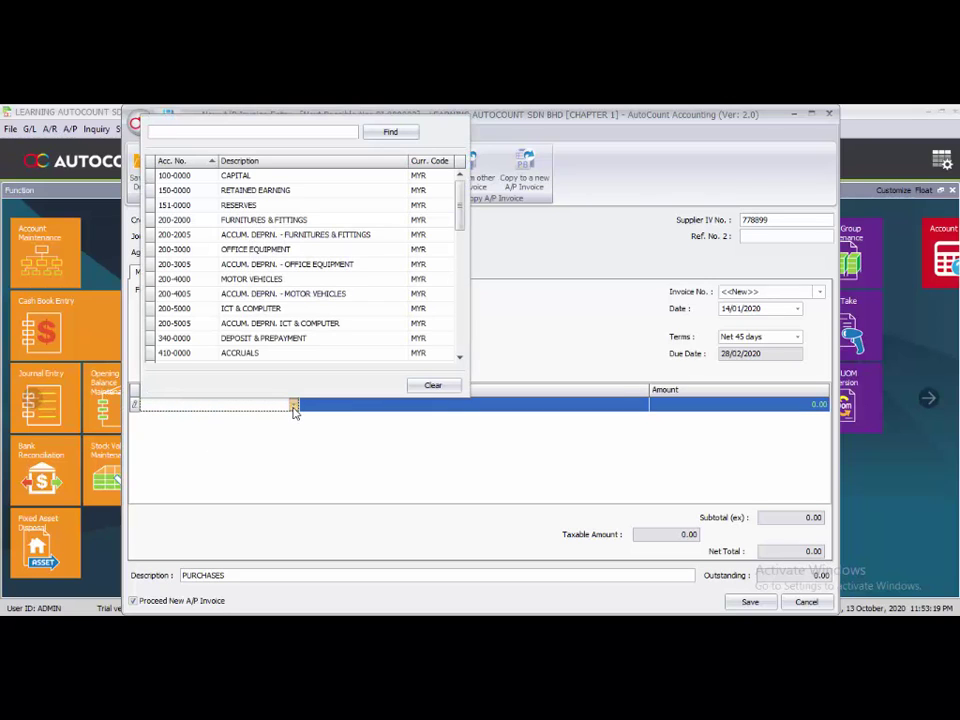
{"action": "type", "text": "61"}
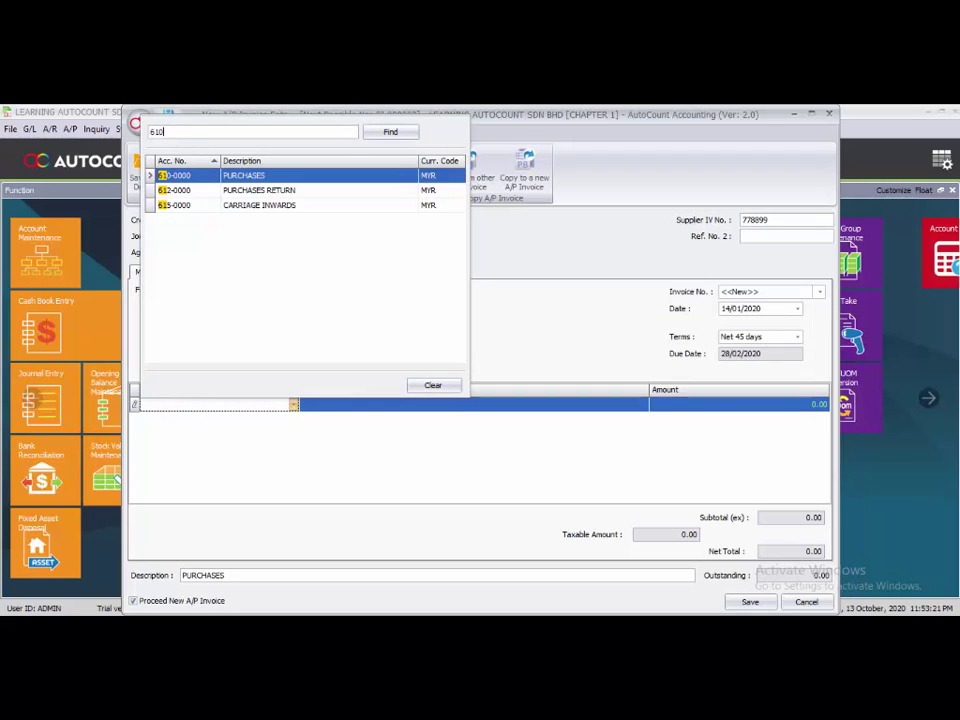
{"action": "type", "text": "0"}
{"action": "left_click", "coordinate": [311, 174]}
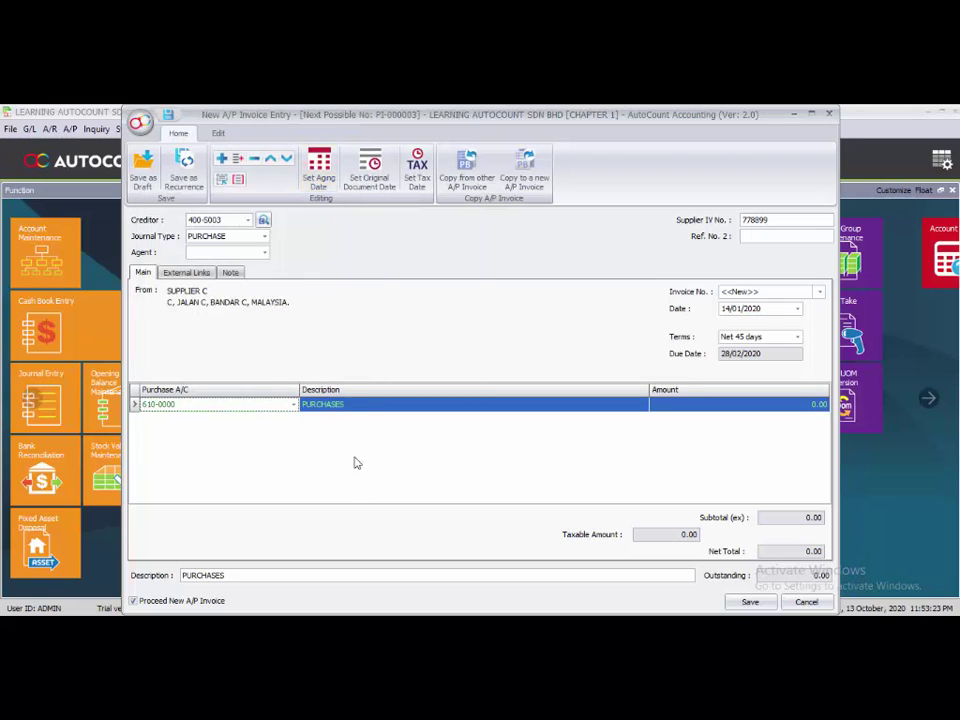
Replace the description of the SUPPLIER C invoice line with ITEM 1244.
{"action": "left_click", "coordinate": [364, 409]}
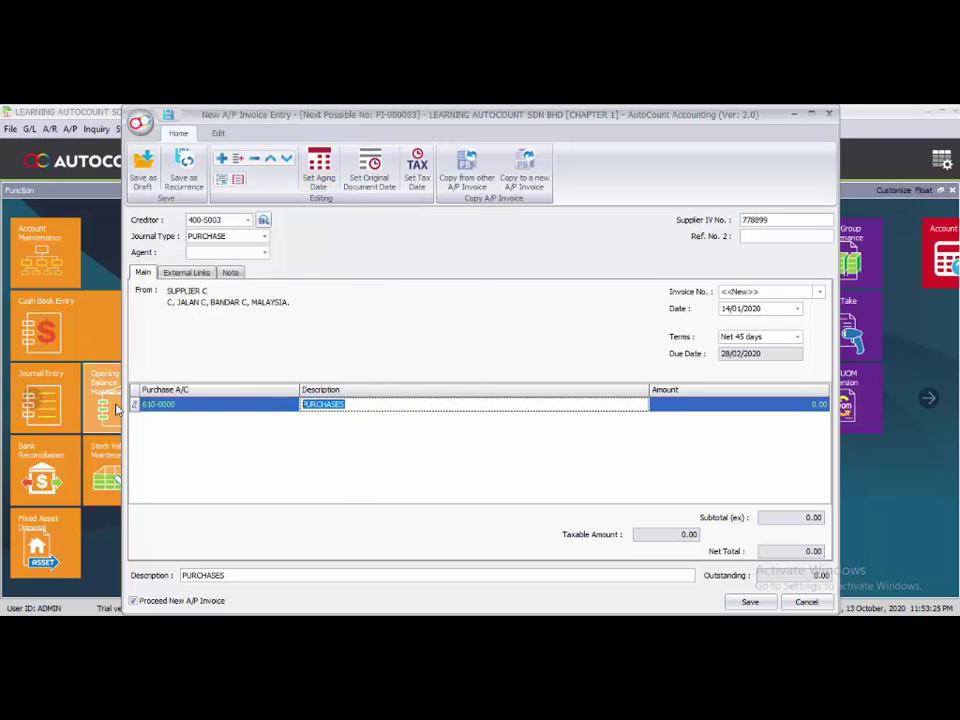
{"action": "type", "text": "IT"}
{"action": "key", "text": "BackSpace"}
{"action": "type", "text": "M 1244"}
{"action": "left_click", "coordinate": [307, 404]}
{"action": "type", "text": "E"}
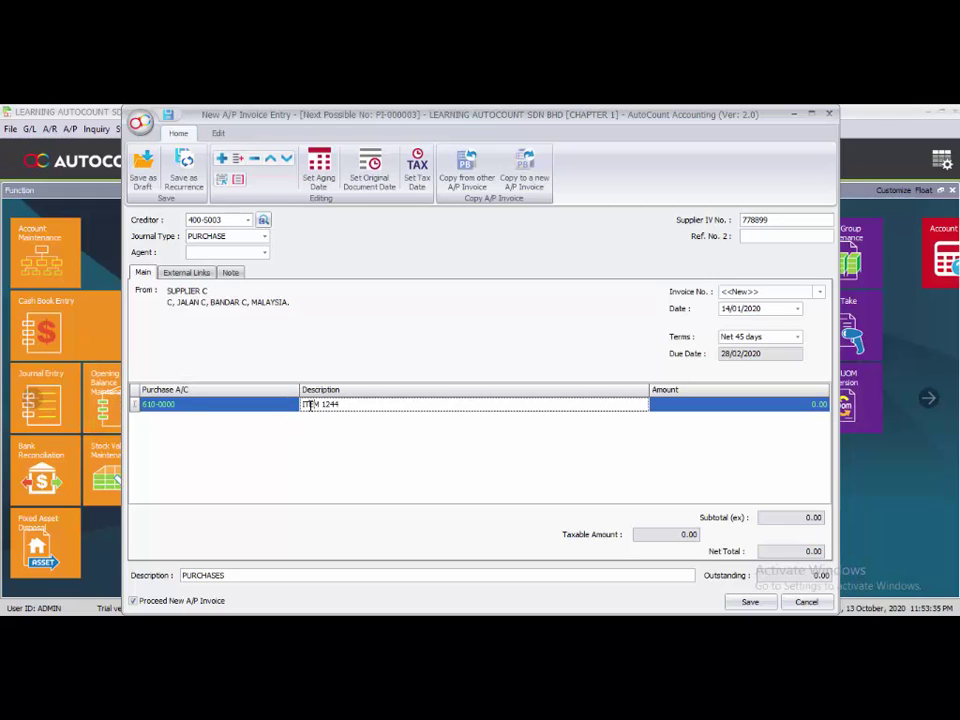
Set the line amount to 900.00 and save the invoice with the option to proceed to a new A/P invoice disabled.
{"action": "left_click", "coordinate": [677, 410]}
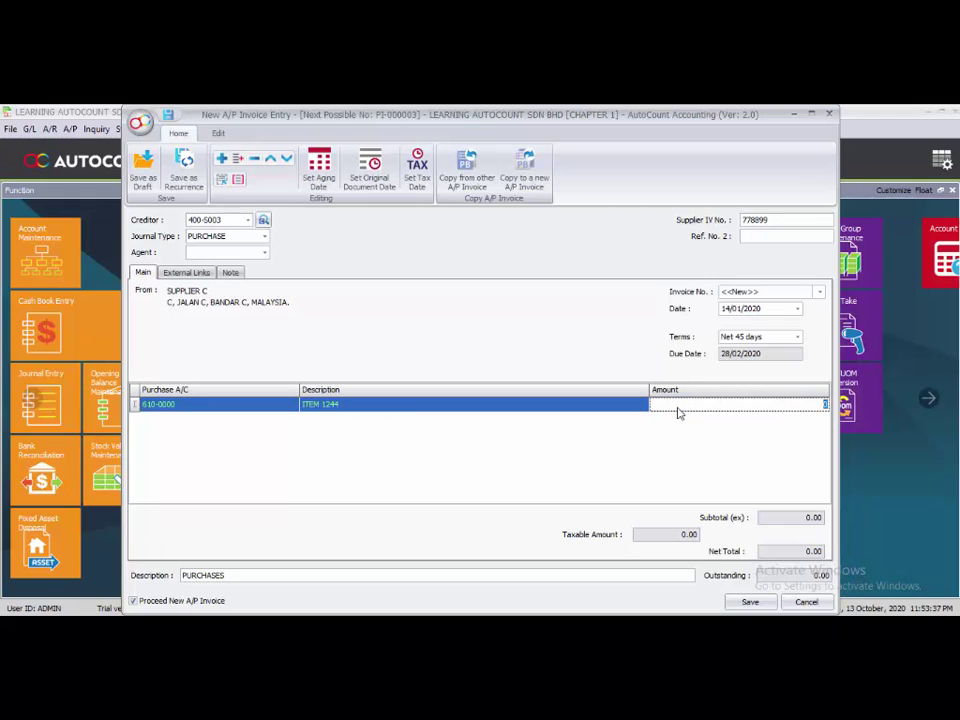
{"action": "type", "text": "900"}
{"action": "key", "text": "Return"}
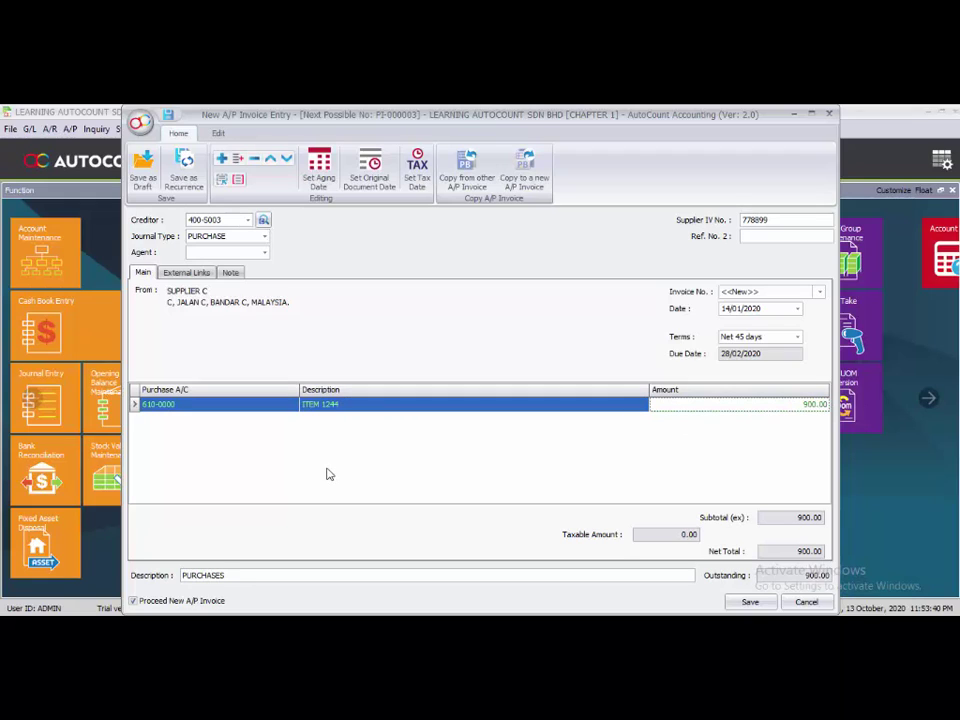
{"action": "left_click", "coordinate": [172, 603]}
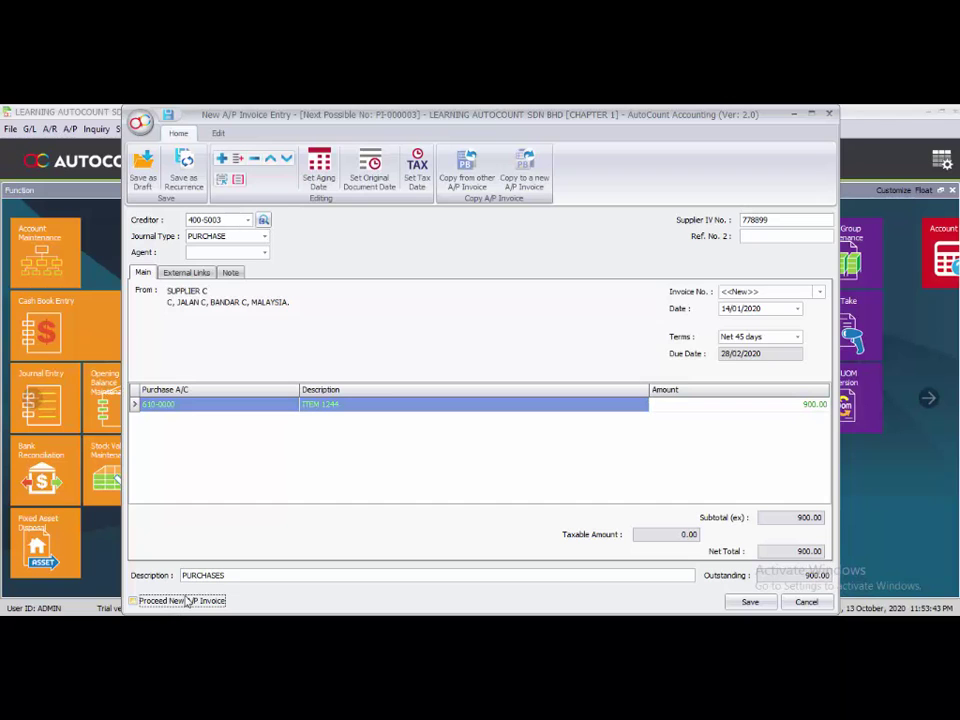
{"action": "left_click", "coordinate": [750, 602]}
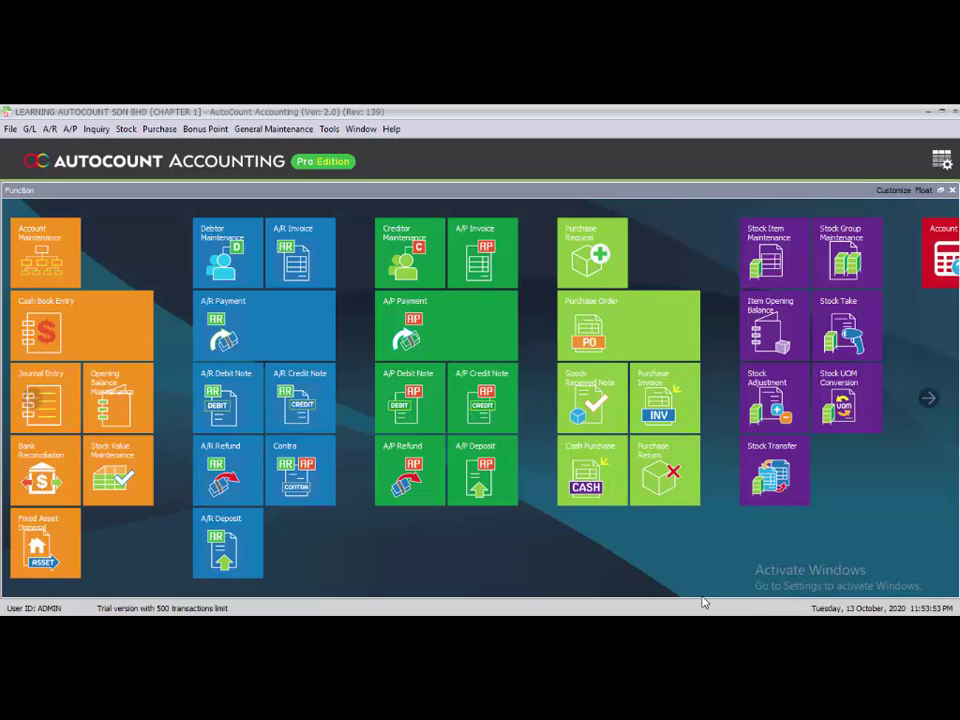
Start a new A/P credit note for creditor SUPPLIER A with the credit note type RETURN.
{"action": "left_click", "coordinate": [482, 400]}
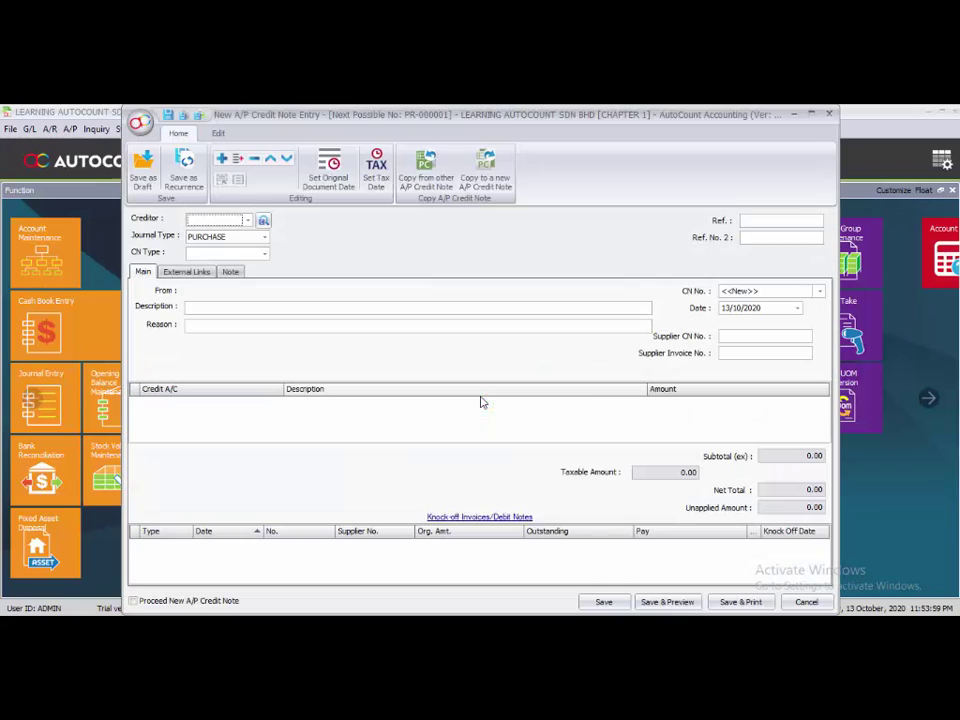
{"action": "left_click", "coordinate": [248, 220]}
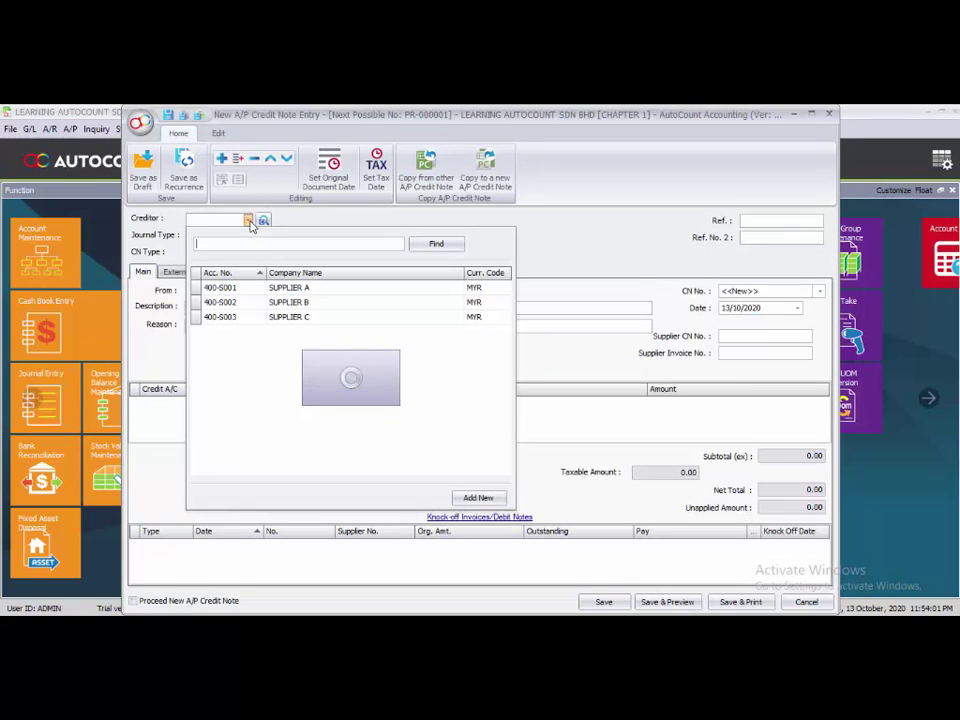
{"action": "left_click", "coordinate": [270, 287]}
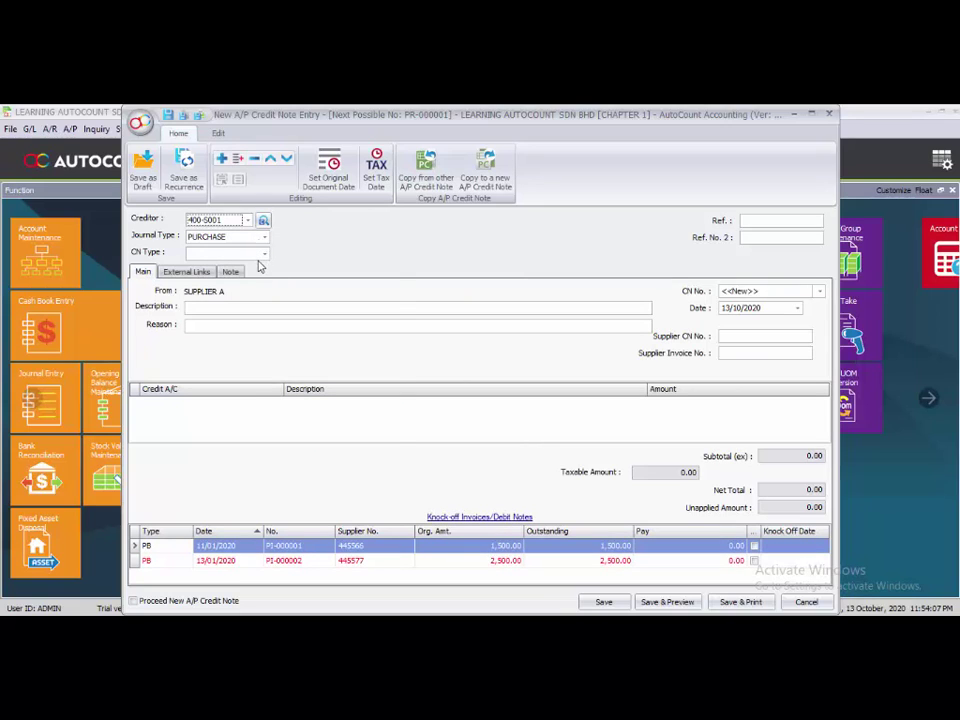
{"action": "left_click", "coordinate": [263, 254]}
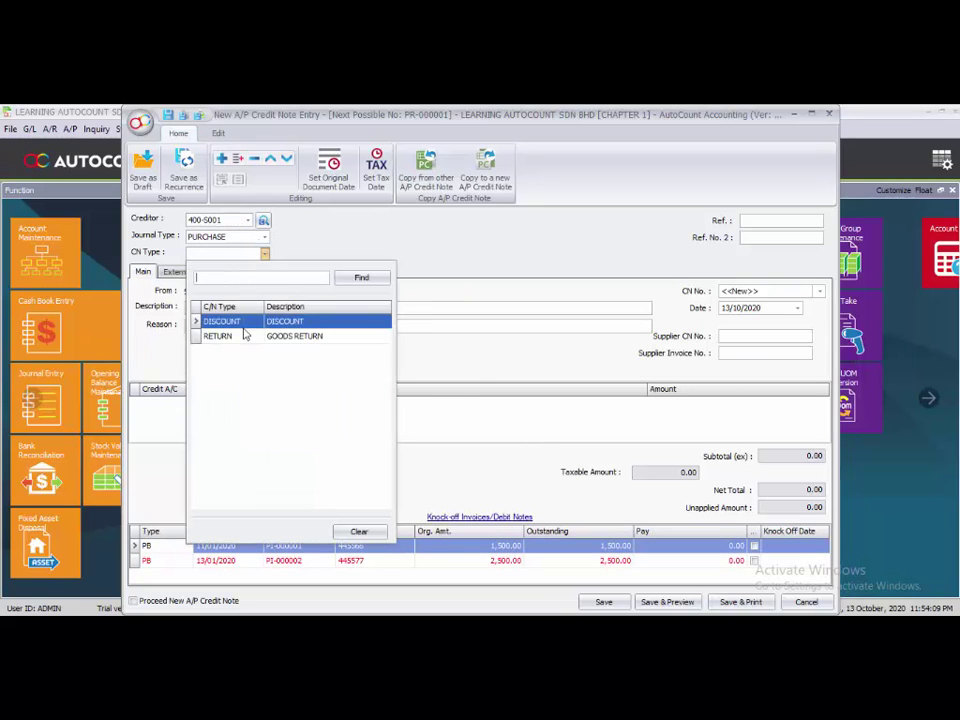
{"action": "left_click", "coordinate": [245, 337]}
Enter INCORRECT ITEM as both the description and the reason of the credit note.
{"action": "left_click", "coordinate": [241, 311]}
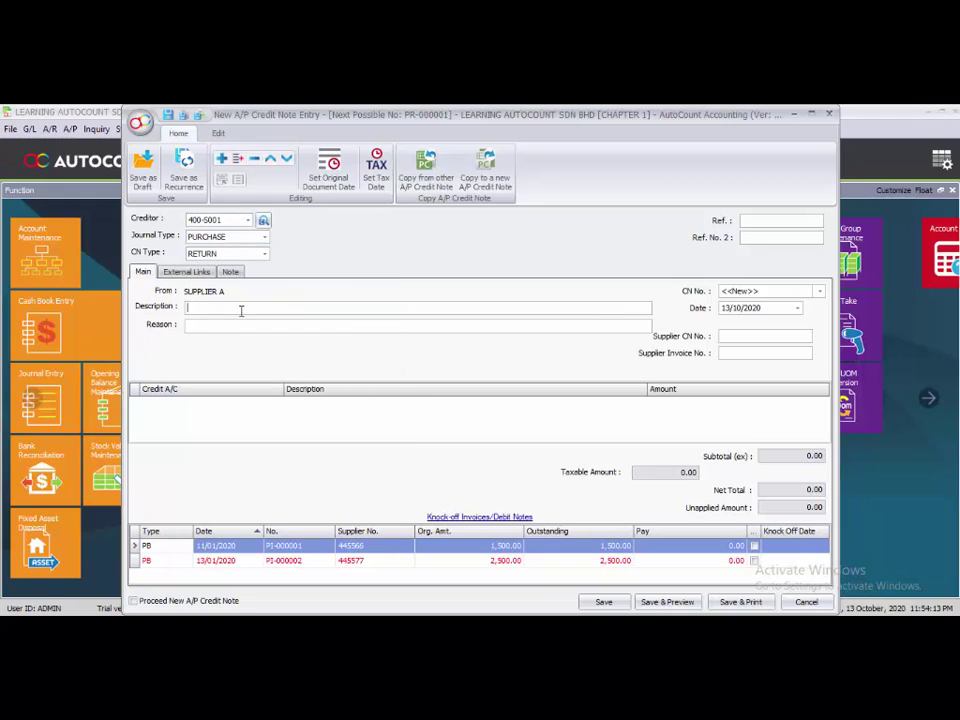
{"action": "type", "text": "INCORRECT ITEM"}
{"action": "left_click", "coordinate": [250, 326]}
{"action": "type", "text": "INCORRECT ITEM"}
Set the credit note's date to 12/01/2020 and its supplier CN number to CN-4456.
{"action": "left_click", "coordinate": [728, 308]}
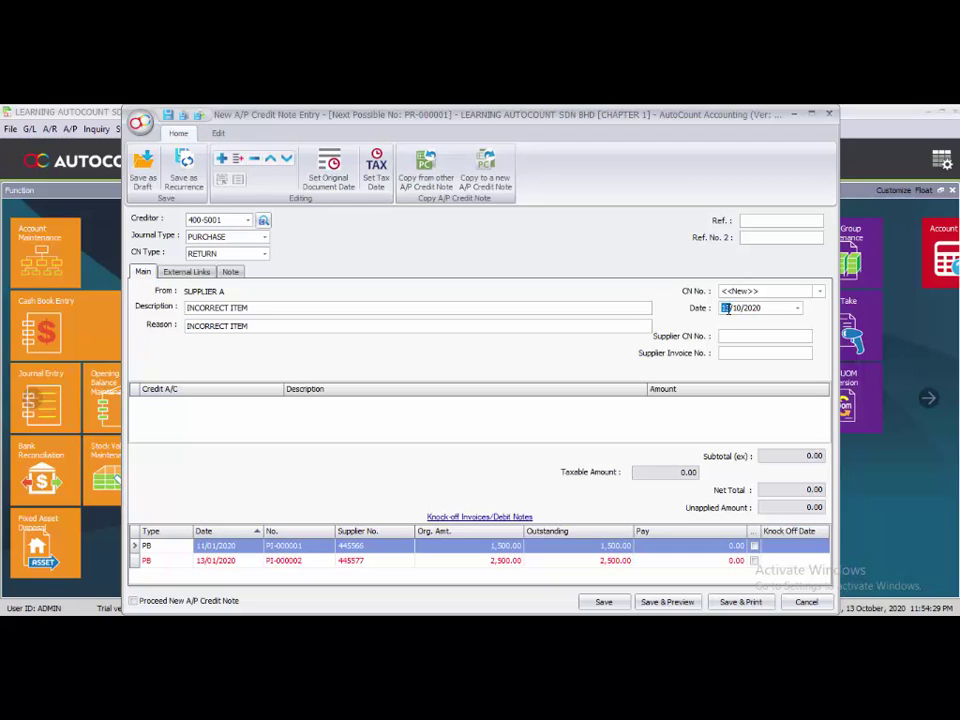
{"action": "type", "text": "12/01"}
{"action": "left_click", "coordinate": [732, 337]}
{"action": "type", "text": "CN-4"}
{"action": "type", "text": "45566"}
{"action": "key", "text": "BackSpace"}
{"action": "key", "text": "BackSpace"}
{"action": "key", "text": "BackSpace"}
{"action": "type", "text": "6"}
Add a credit note detail line for the PURCHASES RETURN account with an amount of 150.00.
{"action": "left_click", "coordinate": [203, 400]}
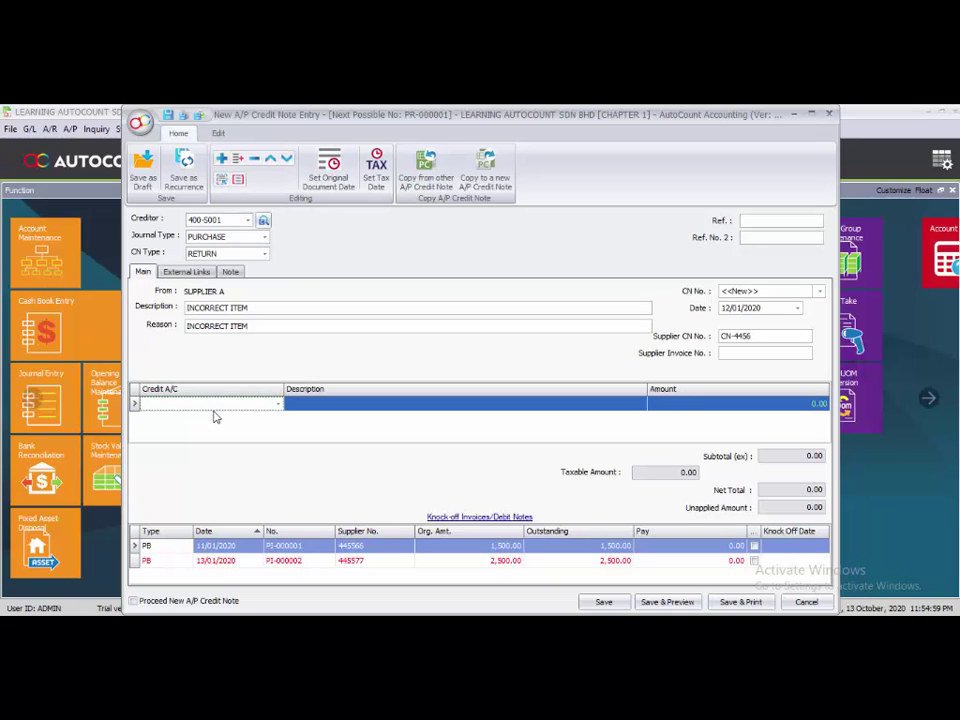
{"action": "left_click", "coordinate": [278, 404]}
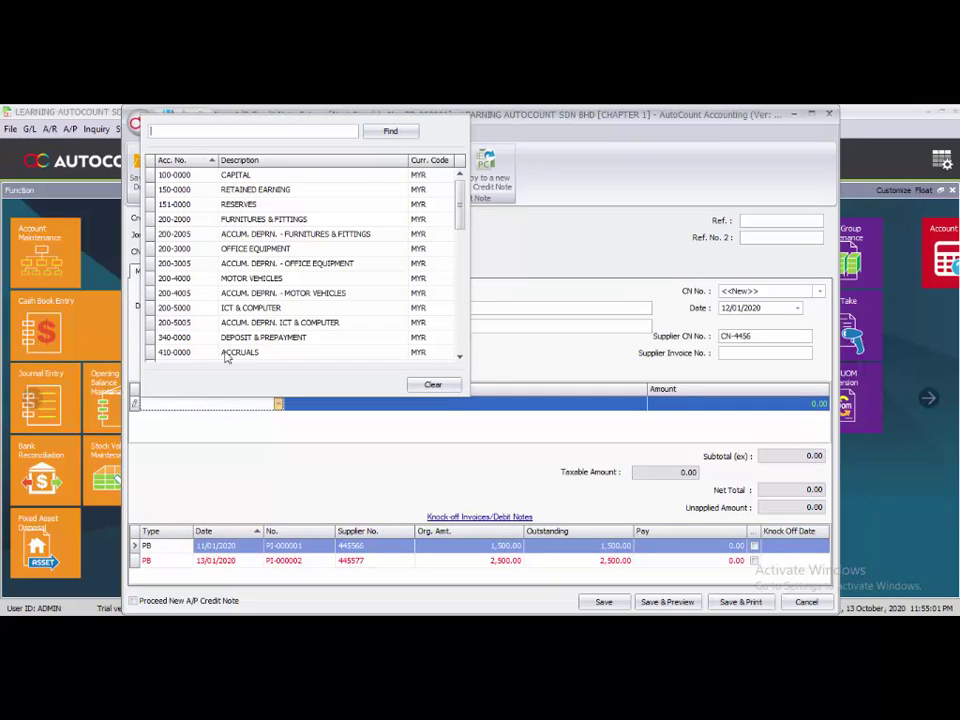
{"action": "scroll", "coordinate": [227, 320], "scroll_direction": "down", "scroll_amount": 3}
{"action": "scroll", "coordinate": [225, 317], "scroll_direction": "down", "scroll_amount": 2}
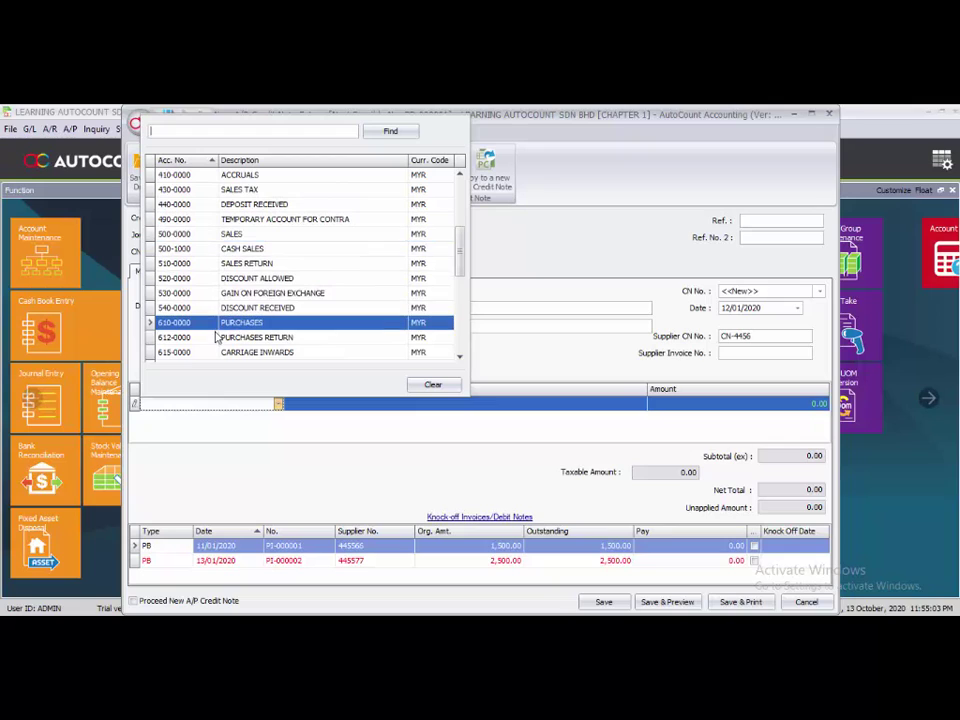
{"action": "left_click", "coordinate": [221, 338]}
{"action": "left_click", "coordinate": [383, 406]}
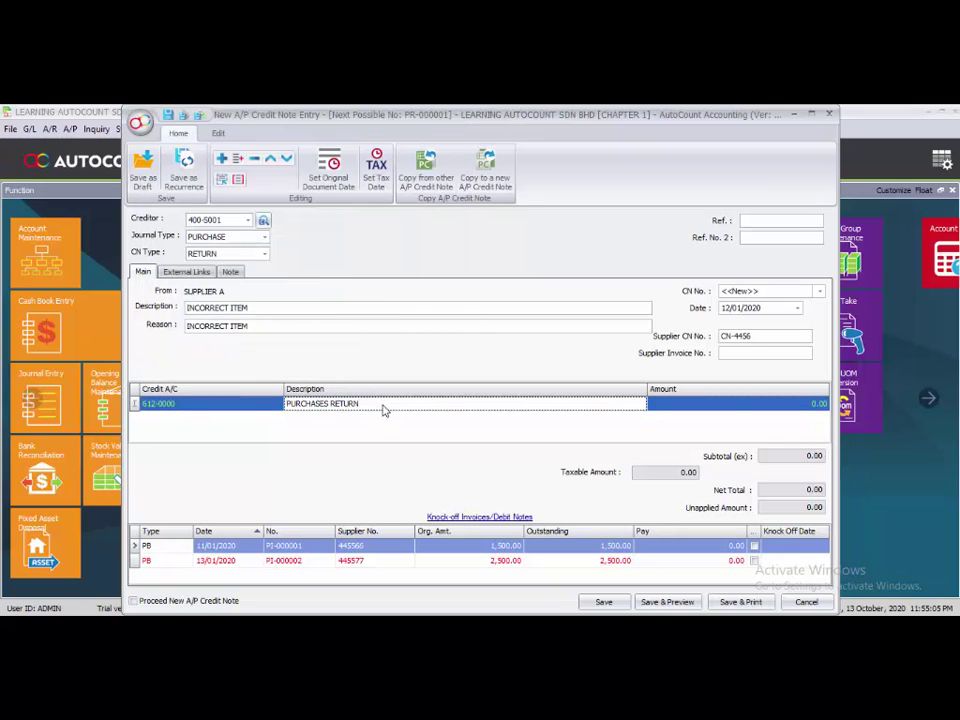
{"action": "left_click", "coordinate": [797, 412]}
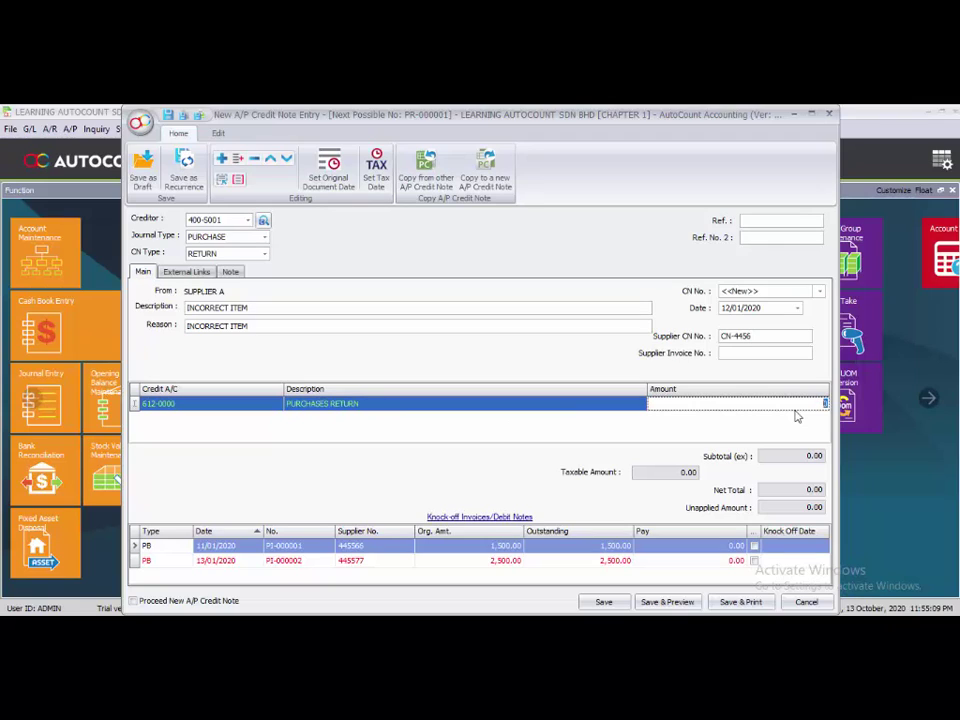
{"action": "type", "text": "150"}
Knock off the credit note against supplier invoice 445566 and save it.
{"action": "left_click", "coordinate": [377, 549]}
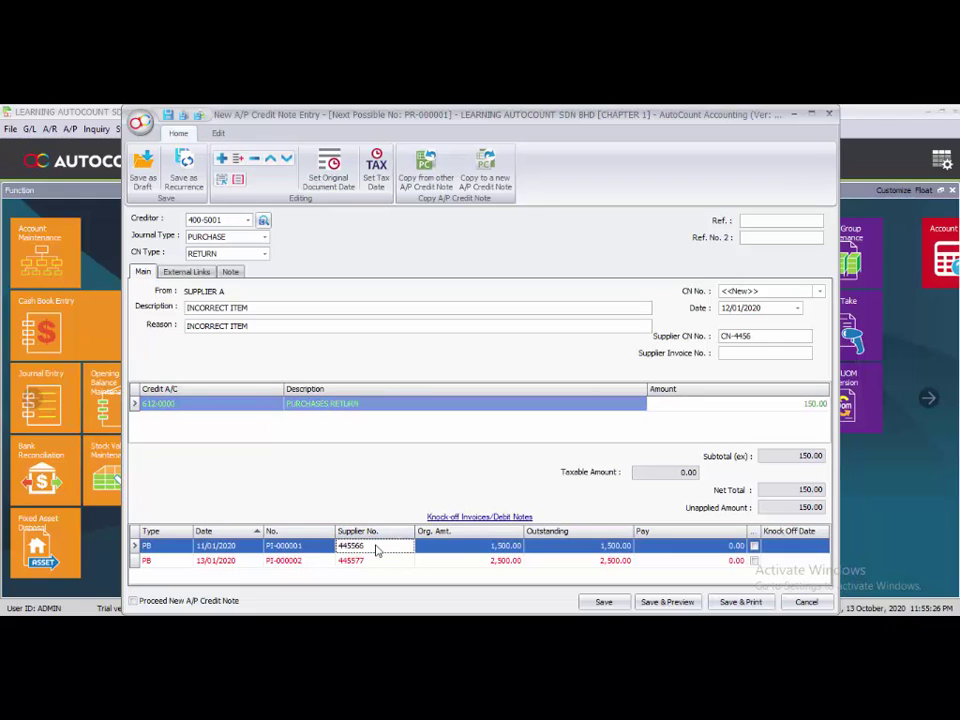
{"action": "left_click", "coordinate": [754, 546]}
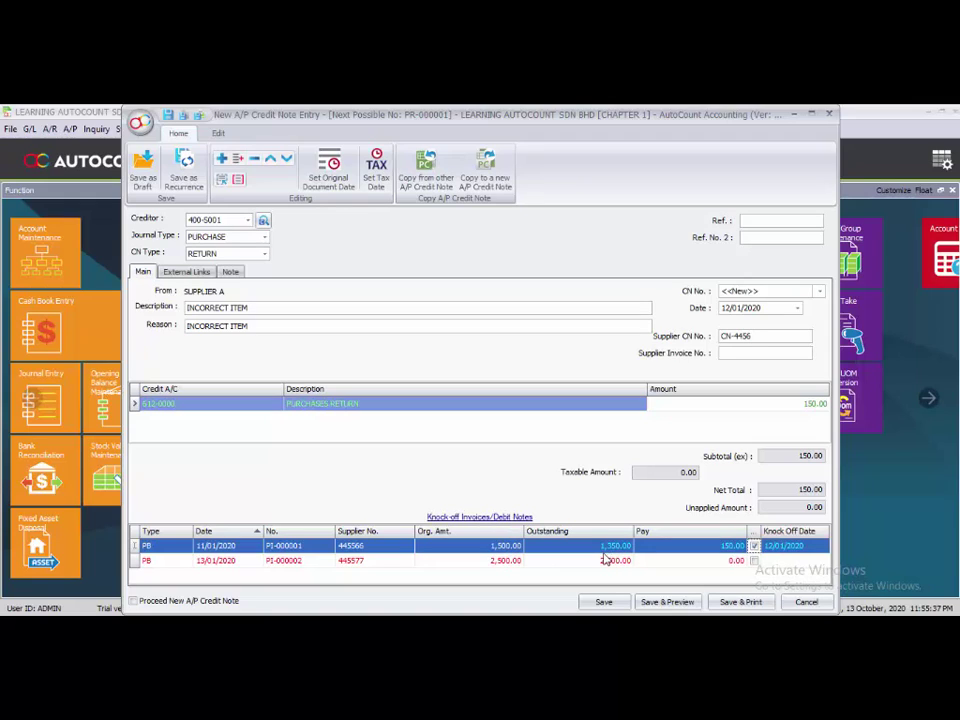
{"action": "left_click", "coordinate": [604, 602]}
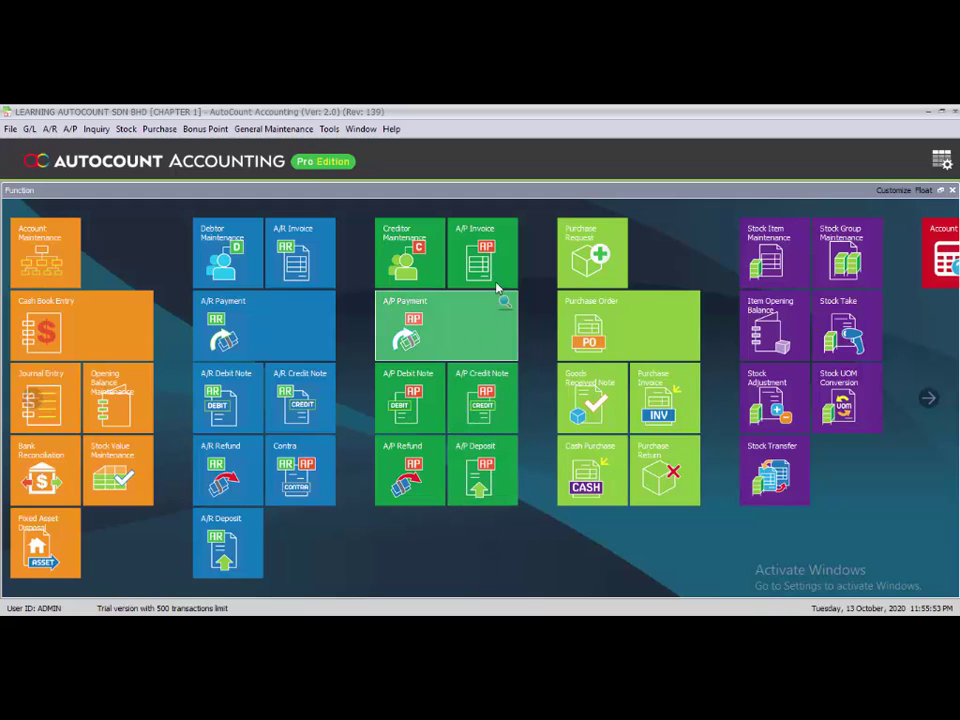
Start a new A/P payment for creditor SUPPLIER A and close the extra blank payment window.
{"action": "left_click", "coordinate": [481, 321]}
{"action": "left_click", "coordinate": [453, 339]}
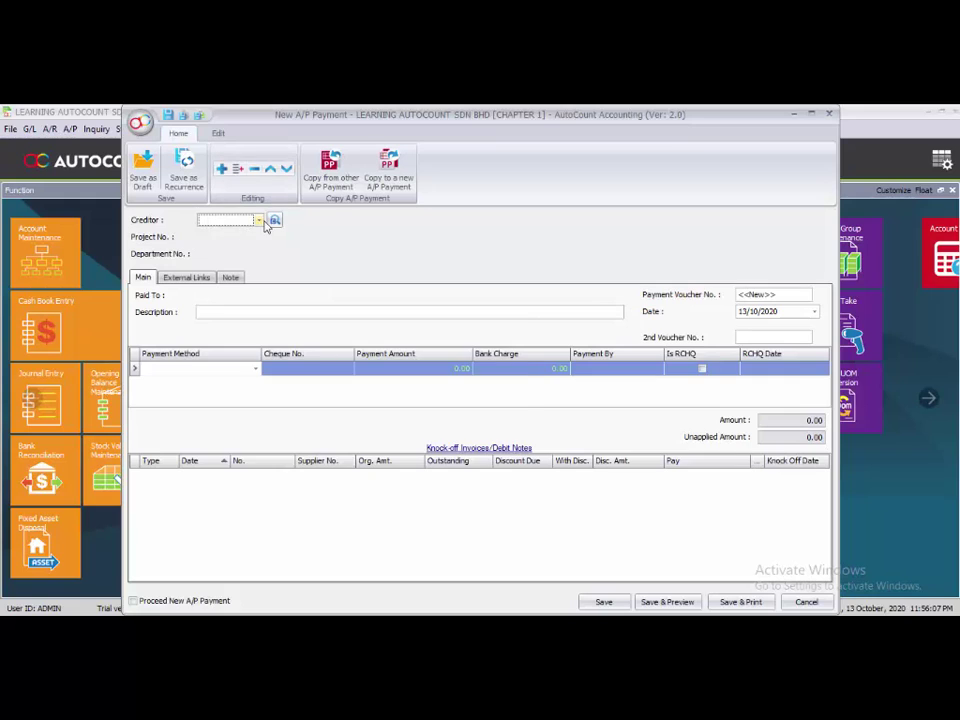
{"action": "left_click", "coordinate": [259, 219]}
{"action": "key", "text": "Escape"}
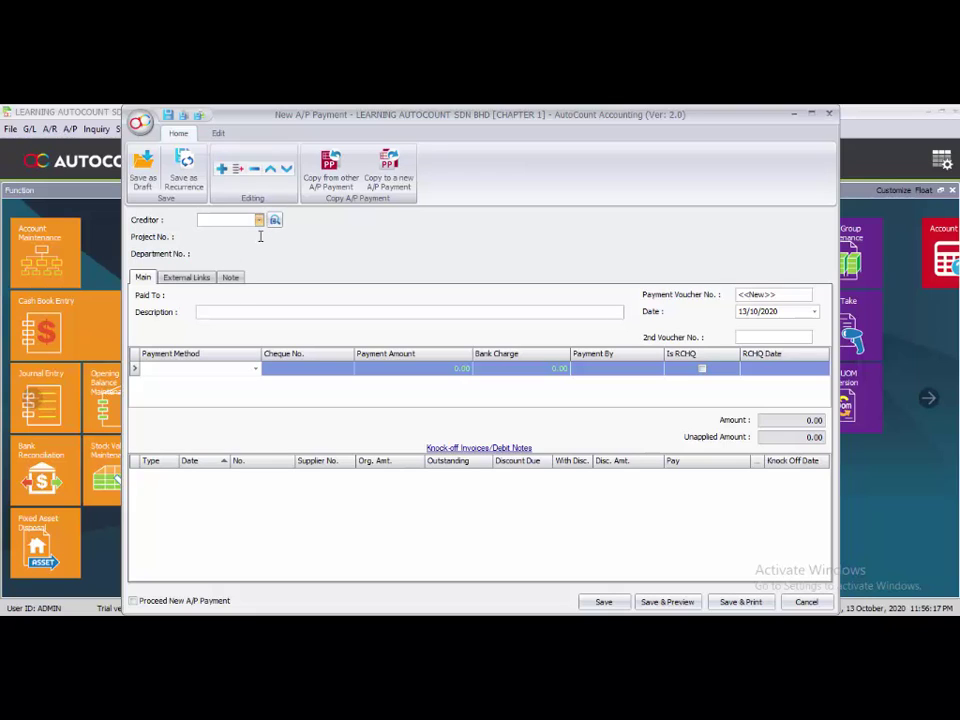
{"action": "left_click", "coordinate": [667, 601]}
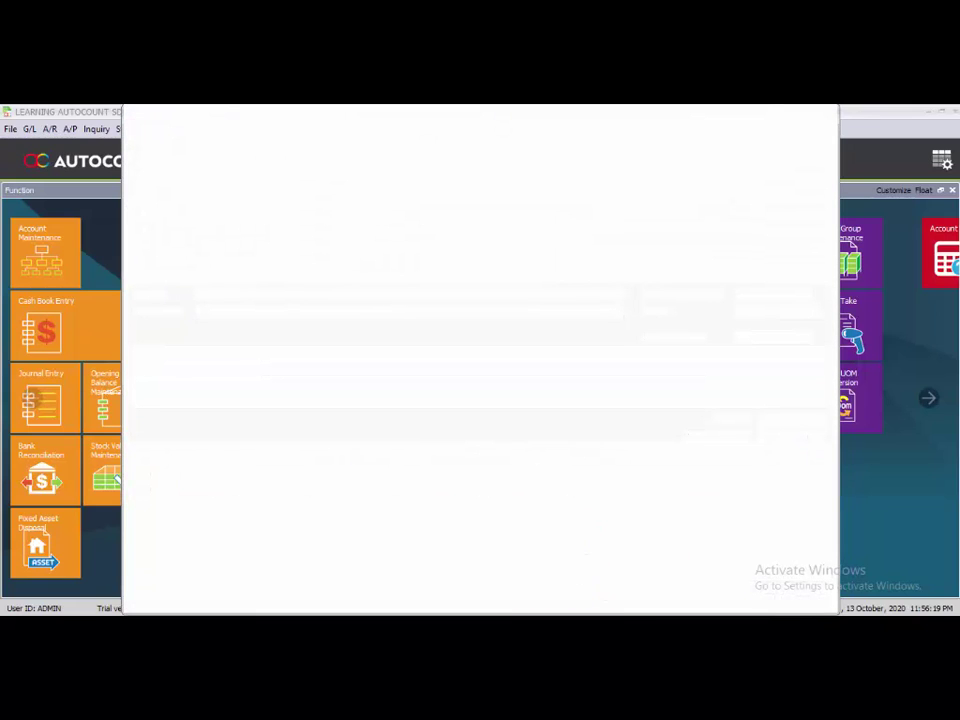
{"action": "mouse_move", "coordinate": [603, 612]}
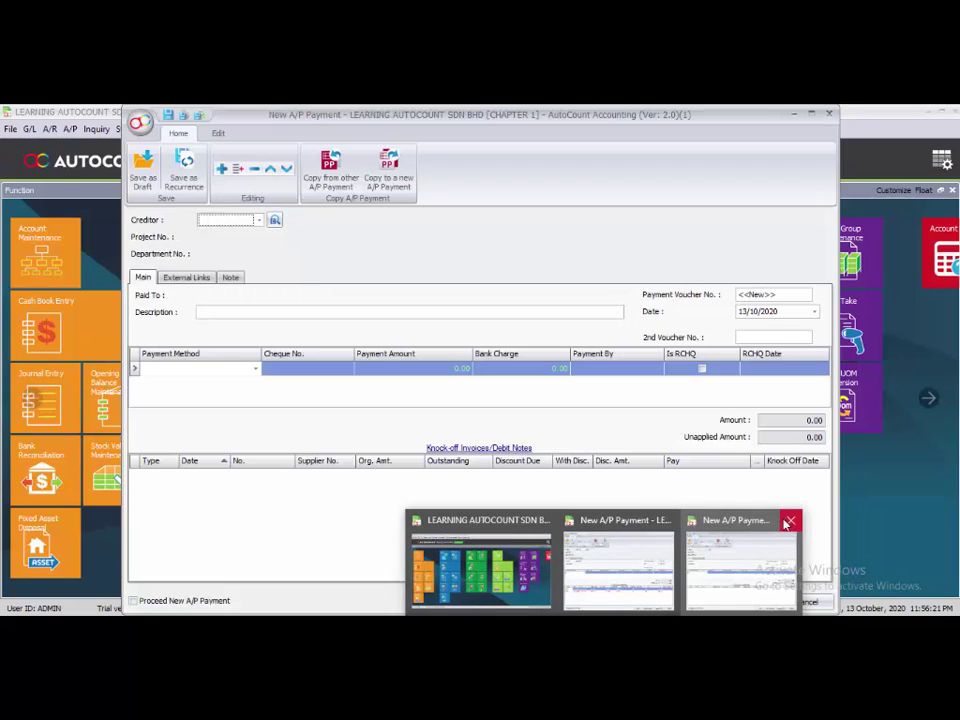
{"action": "left_click", "coordinate": [790, 520]}
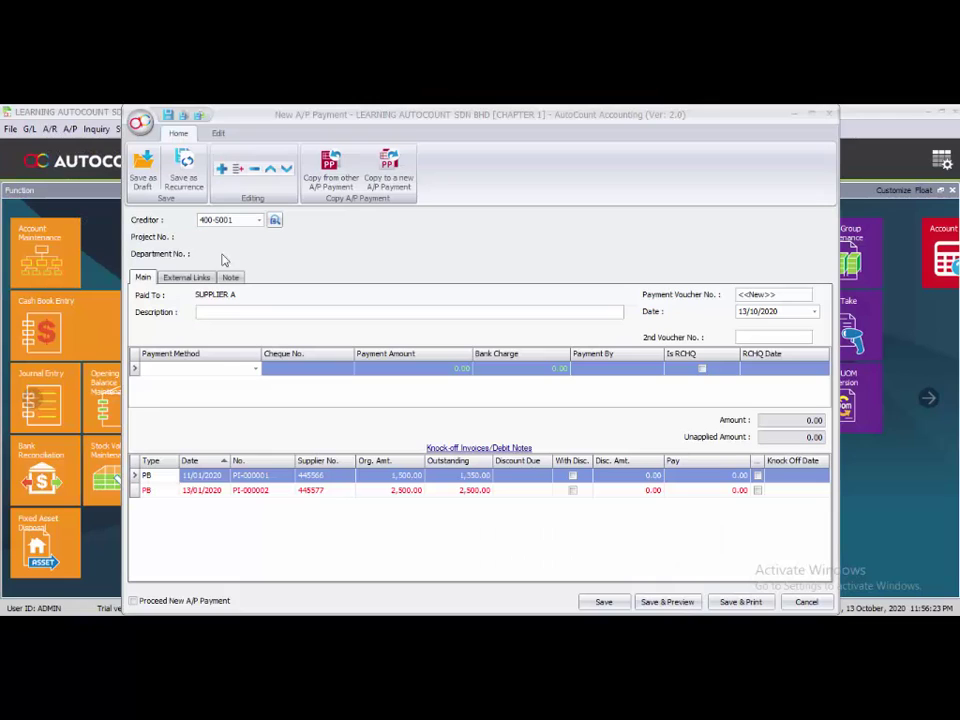
Enter PAYMENT ON ACCOUNT as the payment's description and set its date to 27/01/2020.
{"action": "left_click", "coordinate": [237, 316]}
{"action": "type", "text": "PA"}
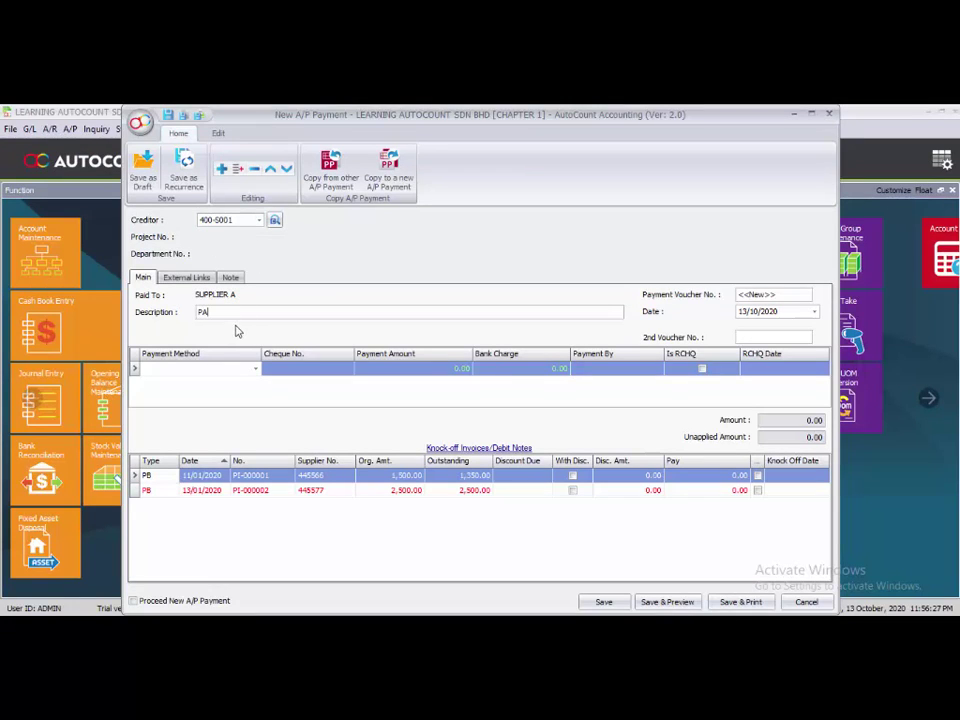
{"action": "type", "text": "YMENT ON ACCOUNT"}
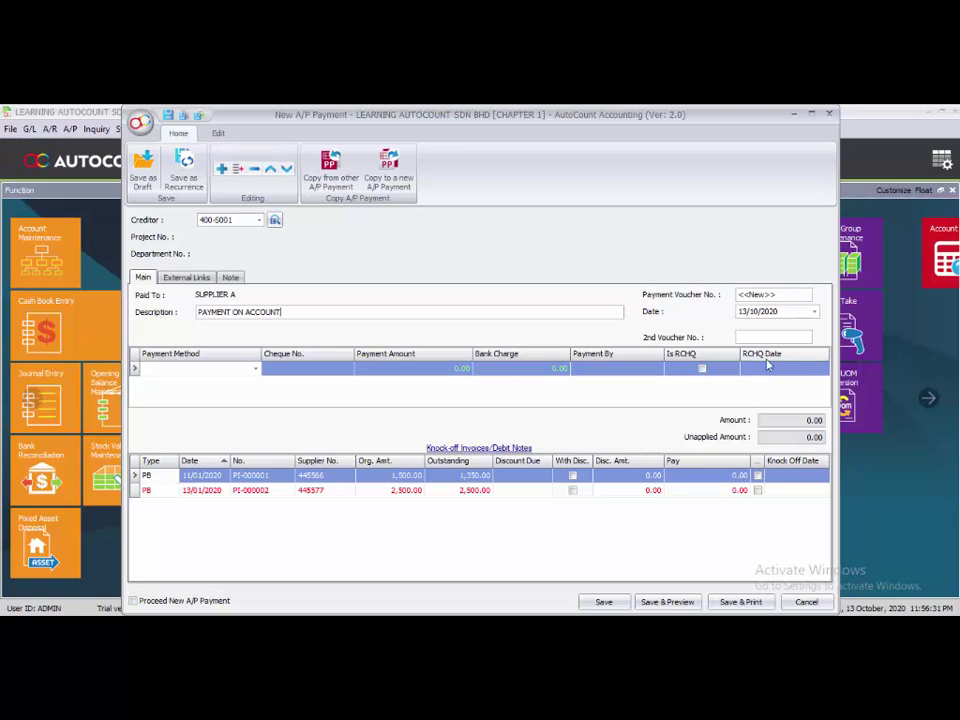
{"action": "left_click", "coordinate": [743, 312]}
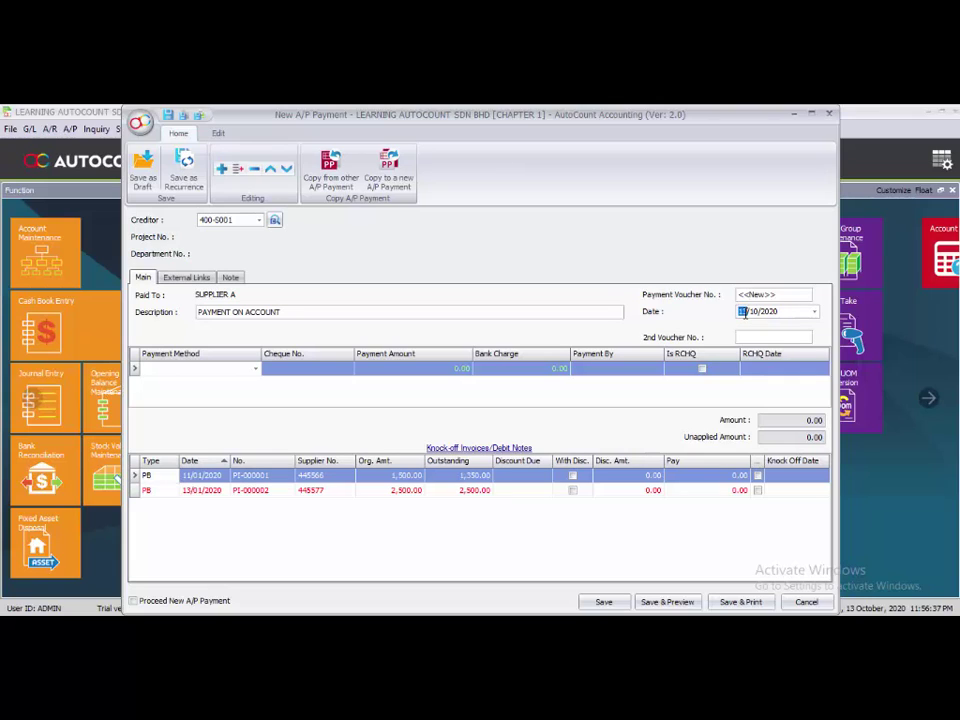
{"action": "type", "text": "28/"}
{"action": "type", "text": "01"}
{"action": "left_click", "coordinate": [741, 311]}
{"action": "type", "text": "27"}
Fill in the payment line with method CIMB-KL, cheque number 220013 and a payment amount of 500.00.
{"action": "left_click", "coordinate": [256, 369]}
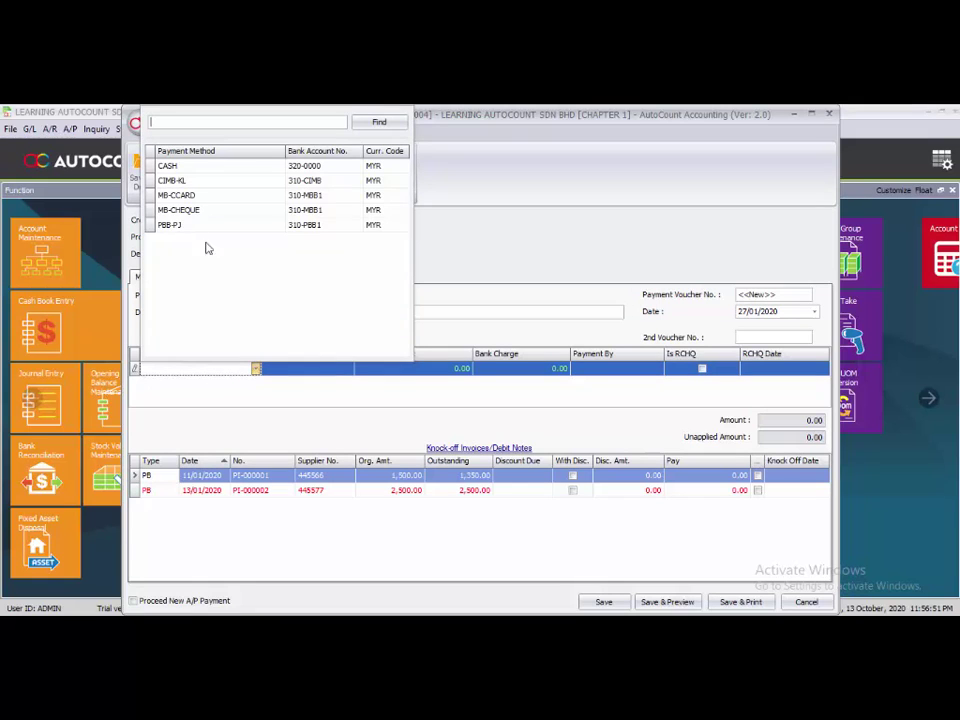
{"action": "left_click", "coordinate": [189, 182]}
{"action": "left_click", "coordinate": [311, 369]}
{"action": "type", "text": "220013"}
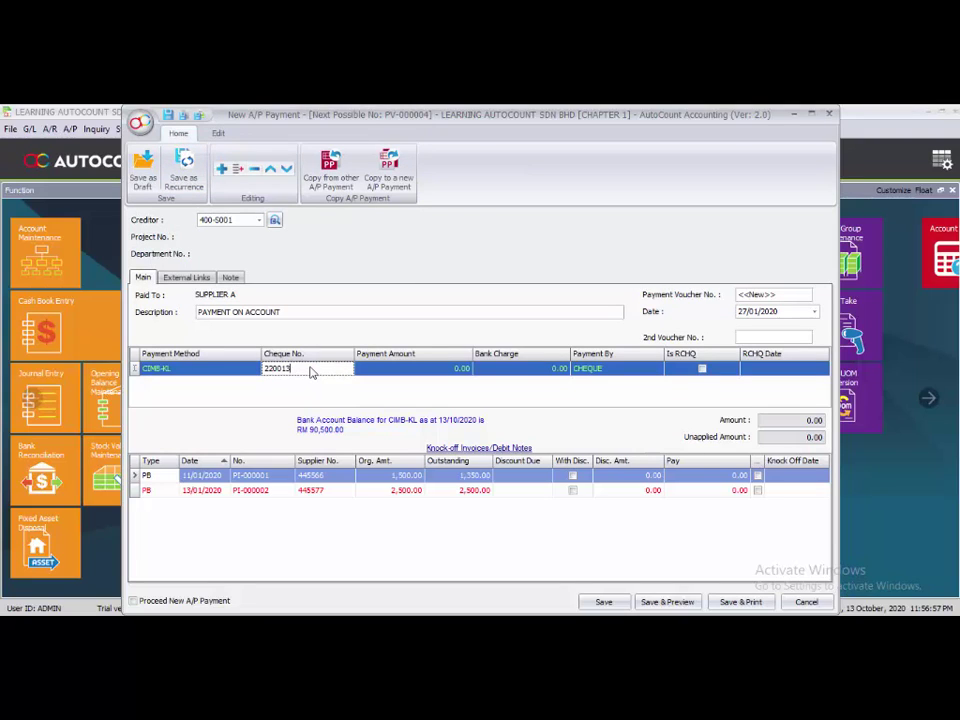
{"action": "type", "text": "220013"}
{"action": "left_click_drag", "start_coordinate": [316, 370], "coordinate": [286, 376]}
{"action": "key", "text": "BackSpace"}
{"action": "key", "text": "Tab"}
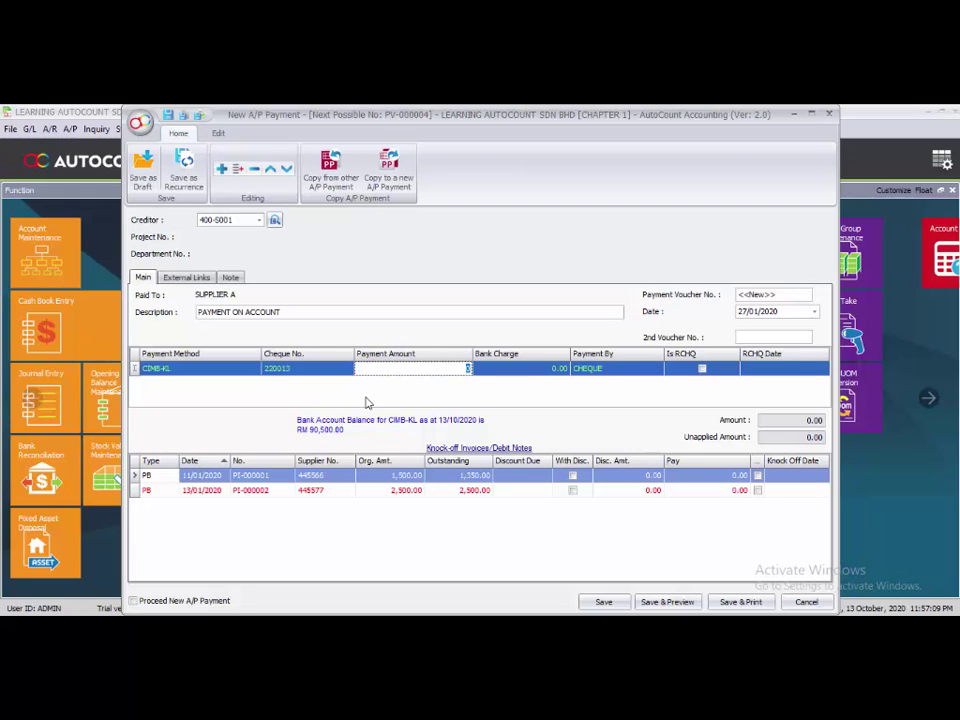
{"action": "type", "text": "6"}
{"action": "type", "text": "00"}
{"action": "key", "text": "Return"}
Knock off the payment against supplier invoice 445566 and save the payment.
{"action": "left_click", "coordinate": [333, 479]}
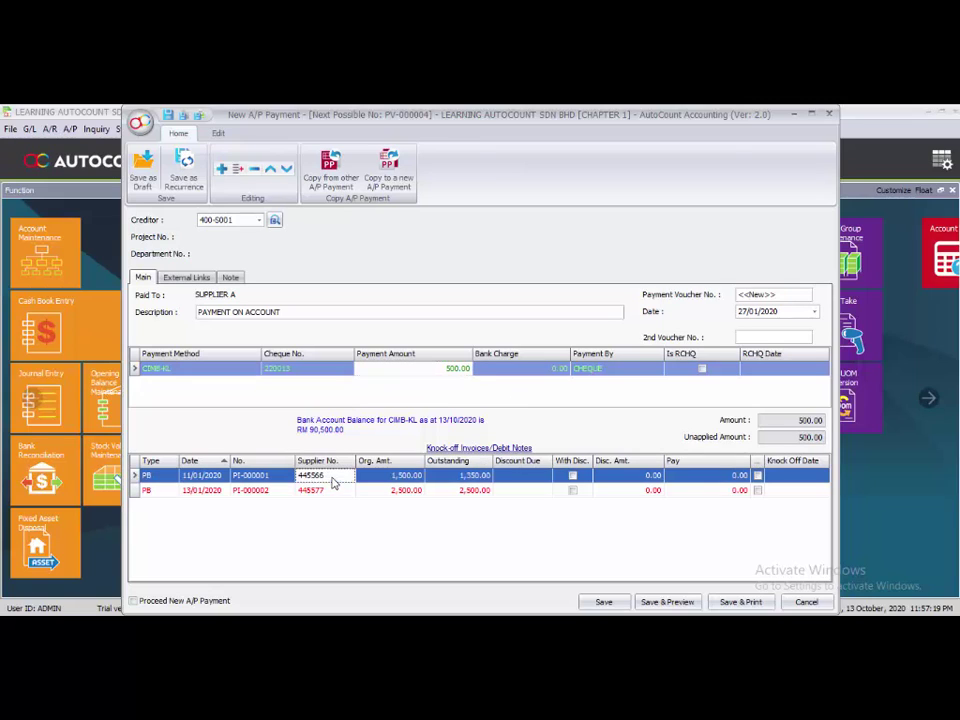
{"action": "left_click", "coordinate": [757, 477]}
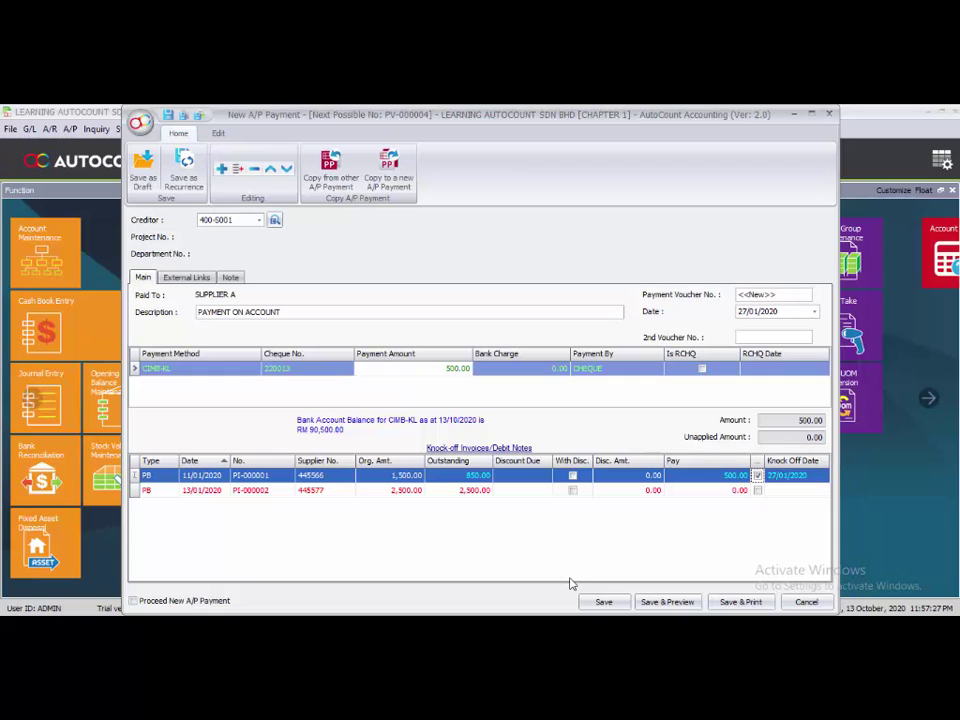
{"action": "left_click", "coordinate": [617, 607]}
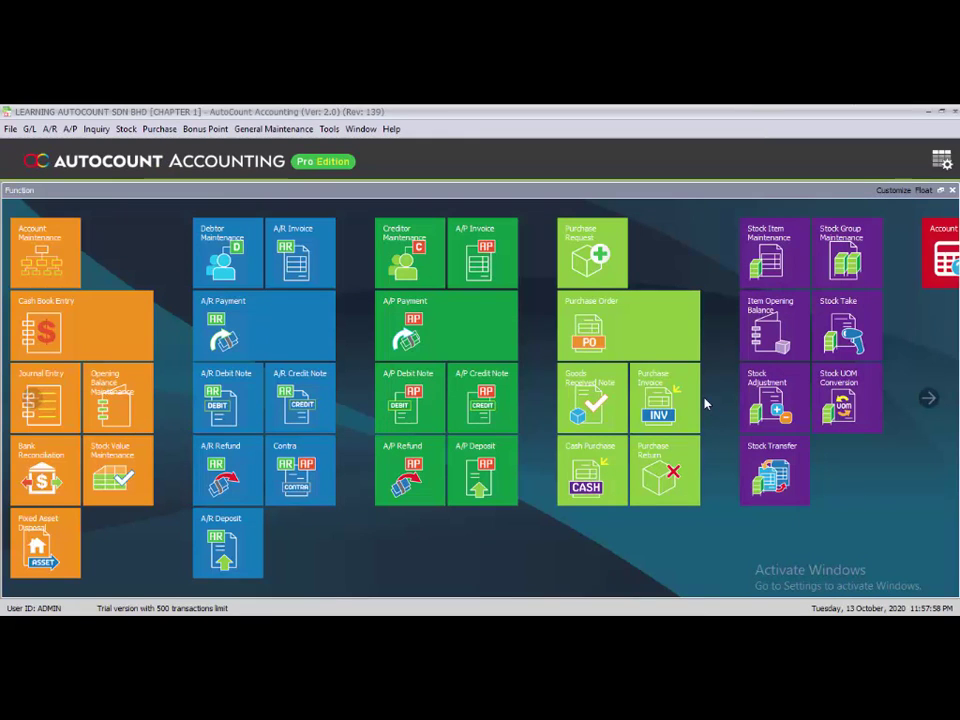
Review the A/P payment list and the outstanding amounts in the A/P invoice list, closing each list.
{"action": "left_click", "coordinate": [410, 326]}
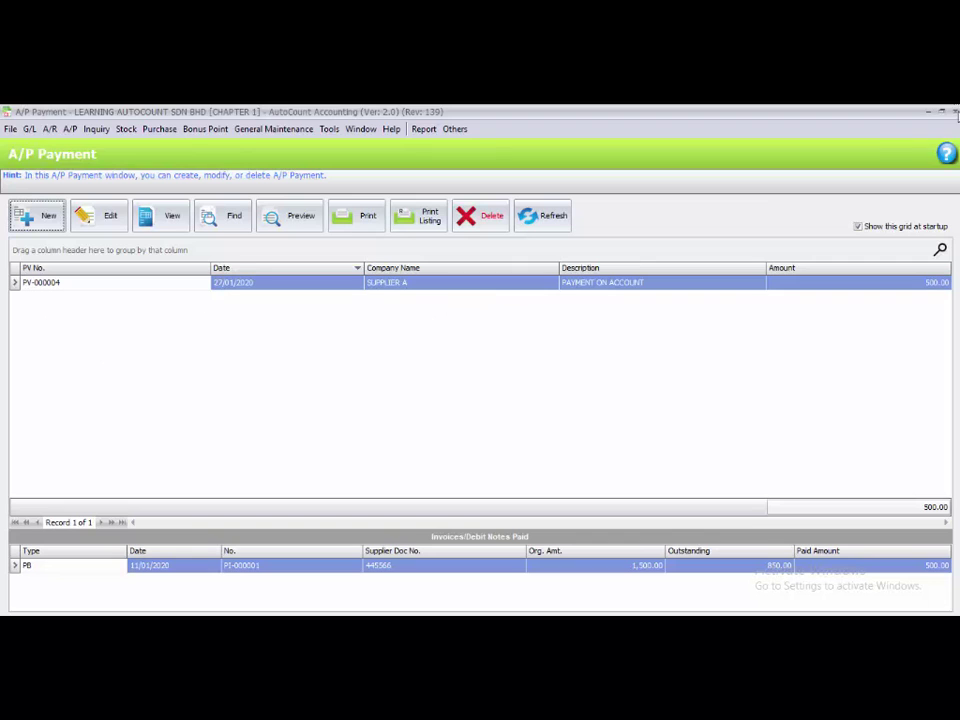
{"action": "left_click", "coordinate": [955, 114]}
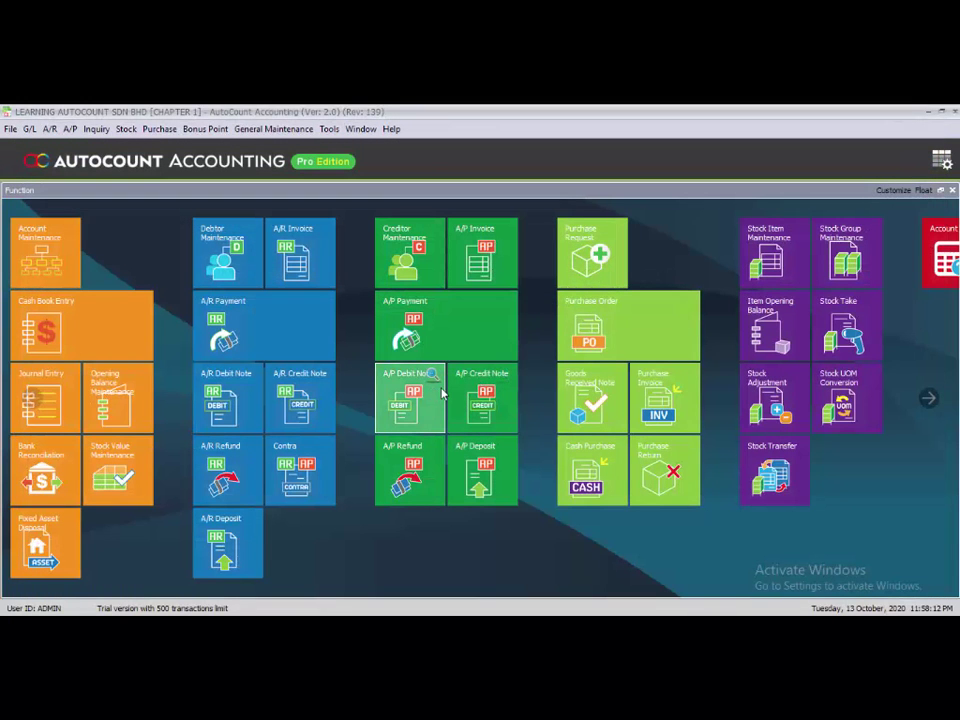
{"action": "left_click", "coordinate": [482, 268]}
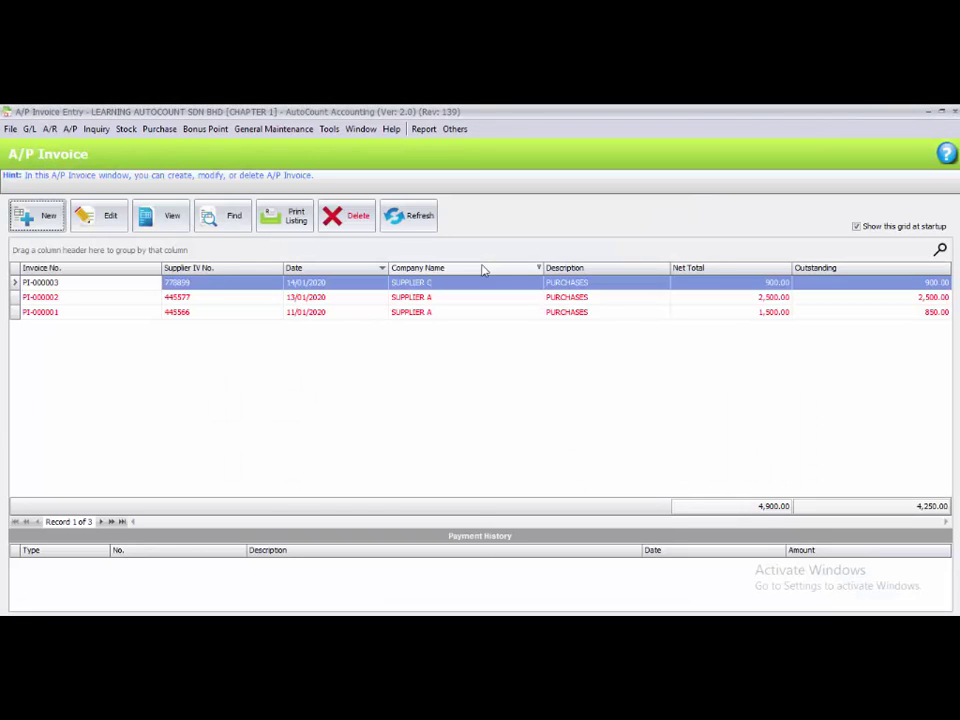
{"action": "left_click", "coordinate": [953, 111]}
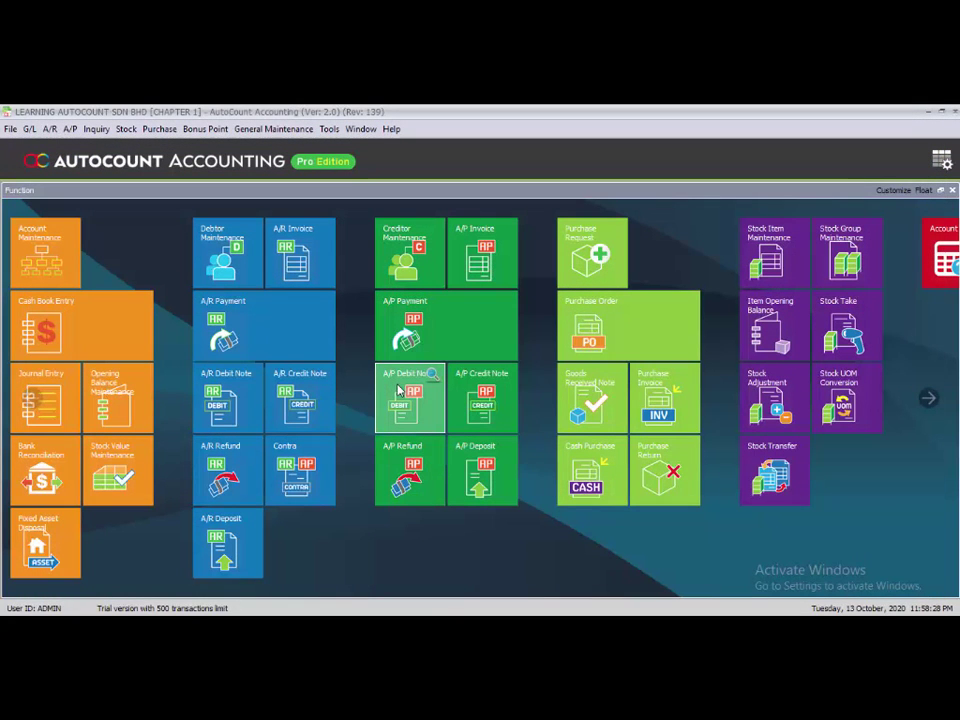